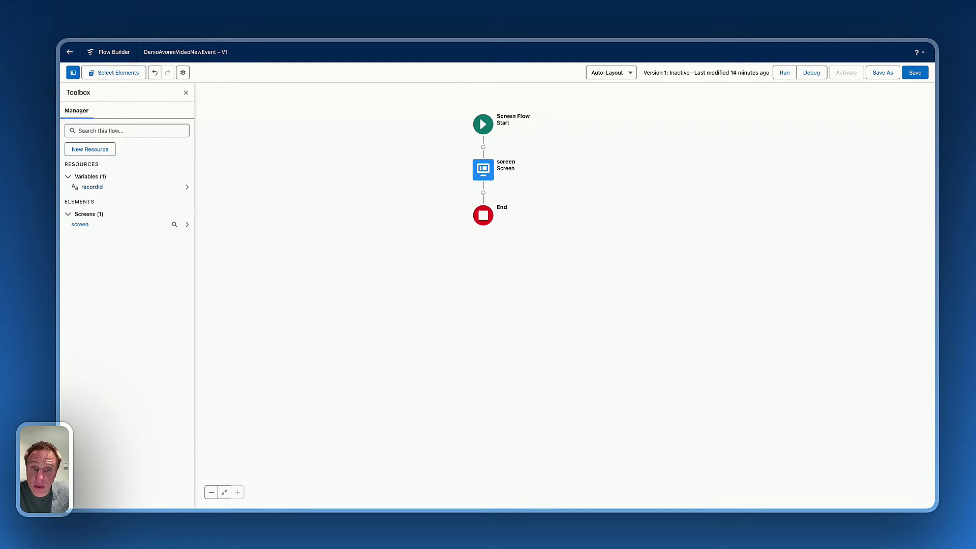
# Turn on the screen's footer so it shows Pause, Previous and Finish
pyautogui.click(483, 169)
pyautogui.click(483, 254)
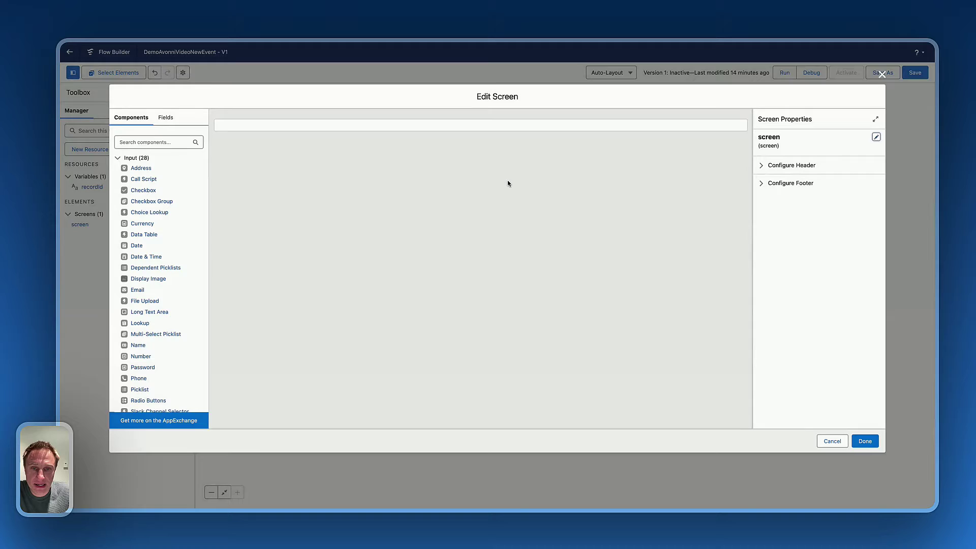
pyautogui.click(804, 181)
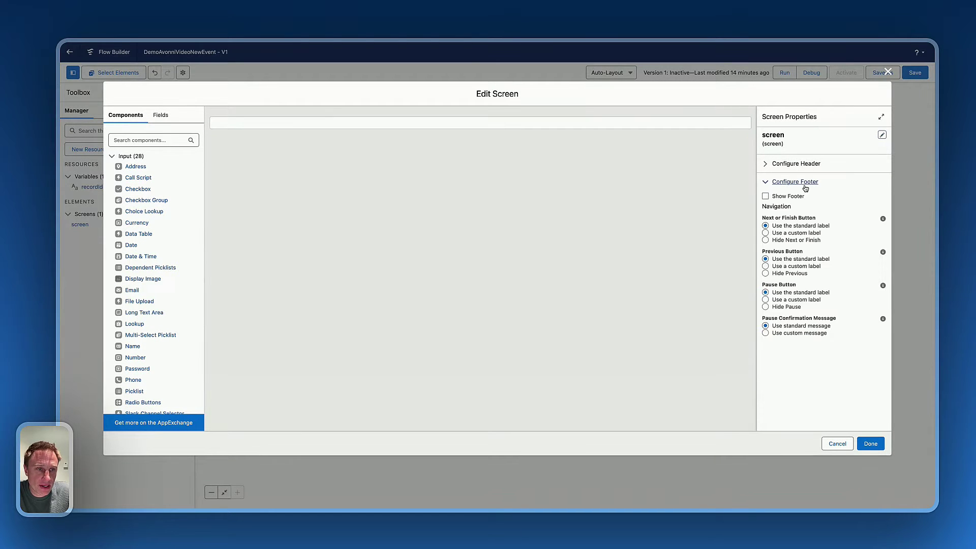
pyautogui.click(786, 196)
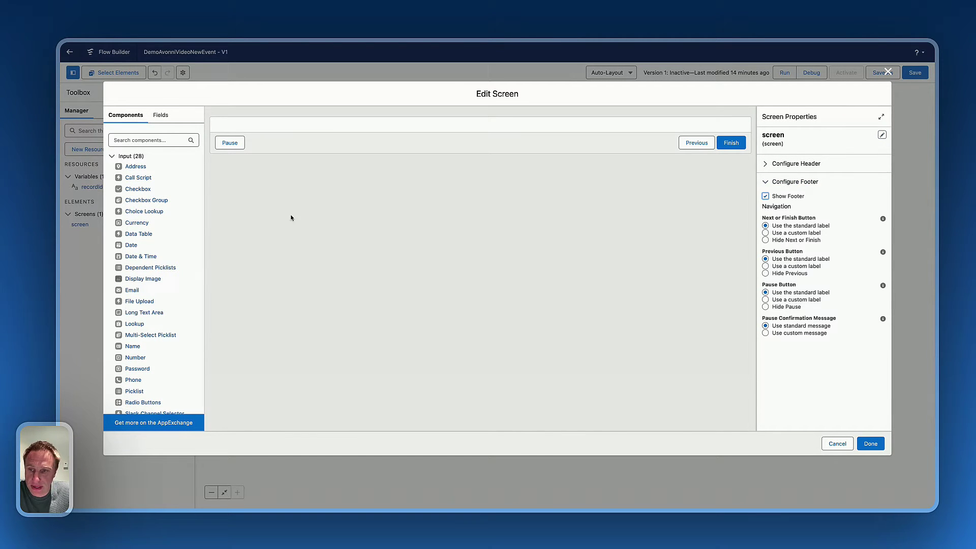
# Add an Avonni Header component to the screen and begin setting its API name
pyautogui.scroll(-10, 147, 269)
pyautogui.scroll(-5, 147, 270)
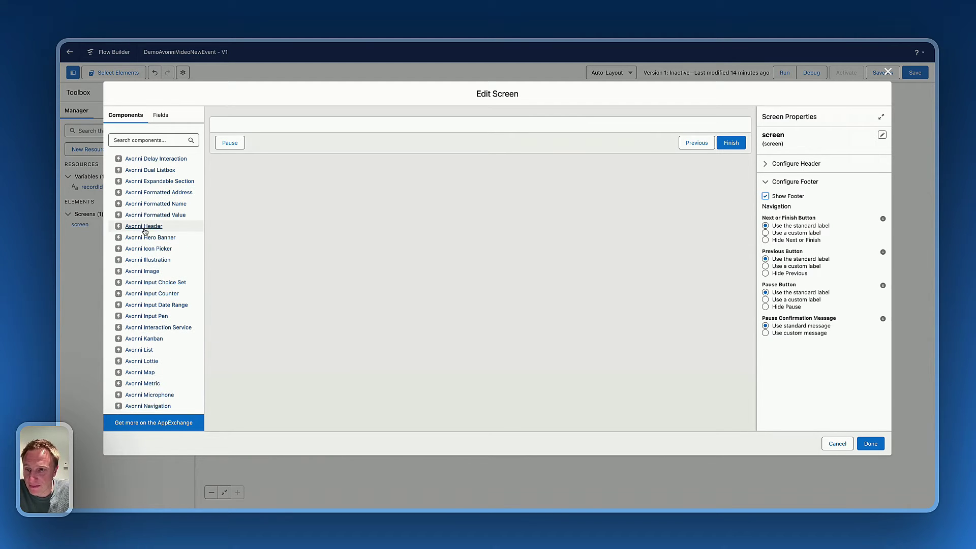
pyautogui.click(145, 228)
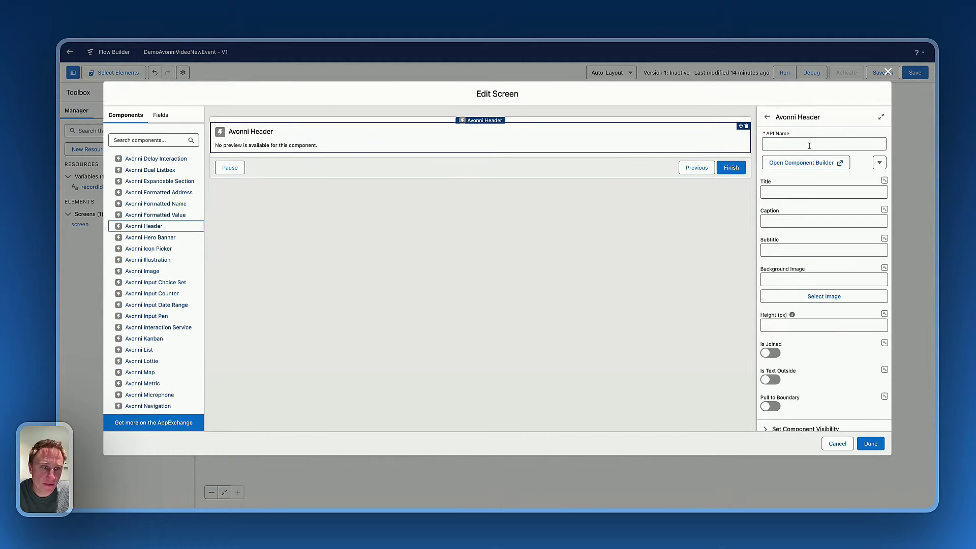
pyautogui.click(810, 144)
# Name the component Header and give it the title 'Create a meeting'
pyautogui.write('Header')
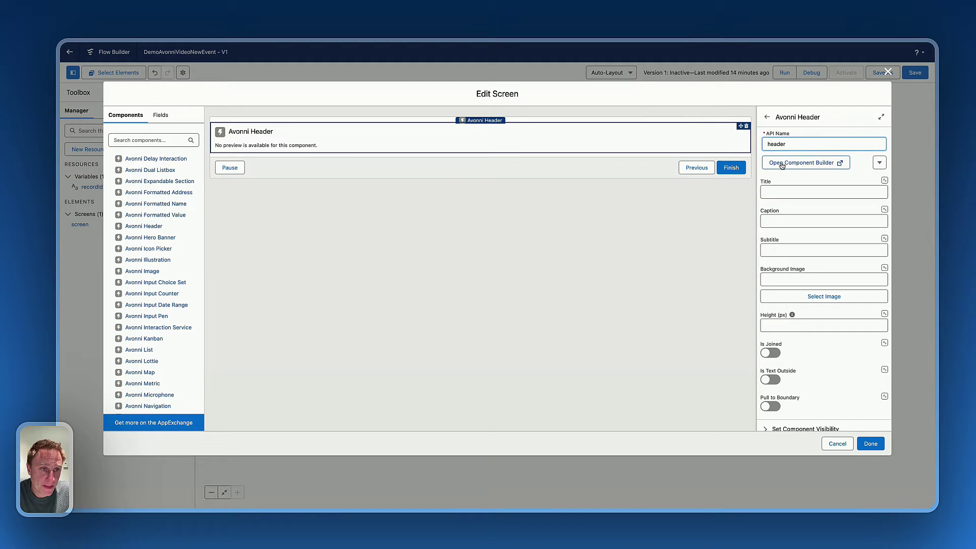
pyautogui.click(806, 163)
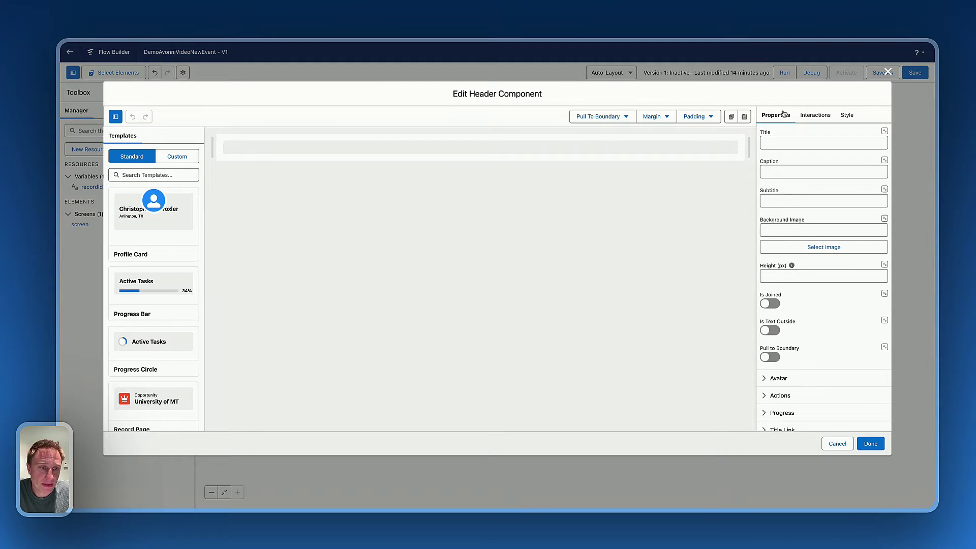
pyautogui.click(784, 142)
pyautogui.write('qreate a')
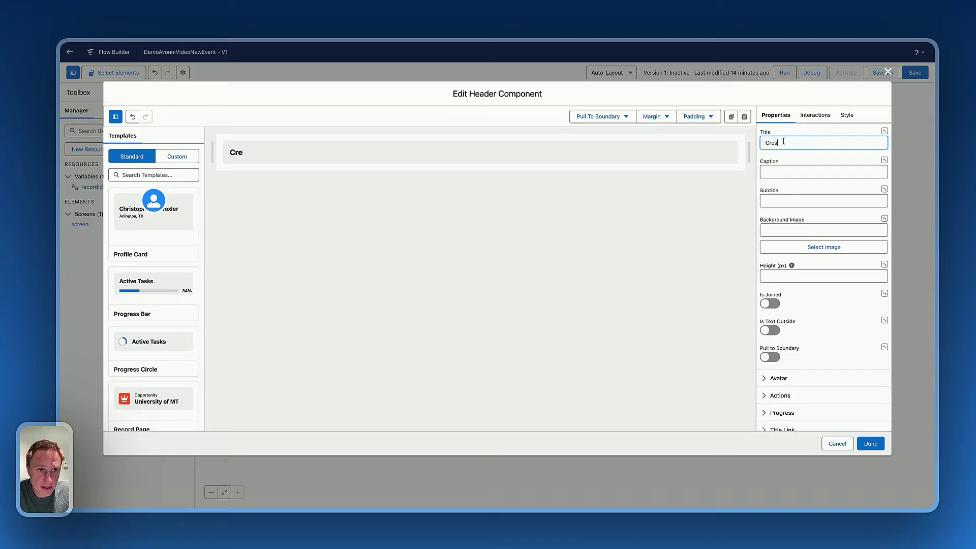
pyautogui.write(' meeting')
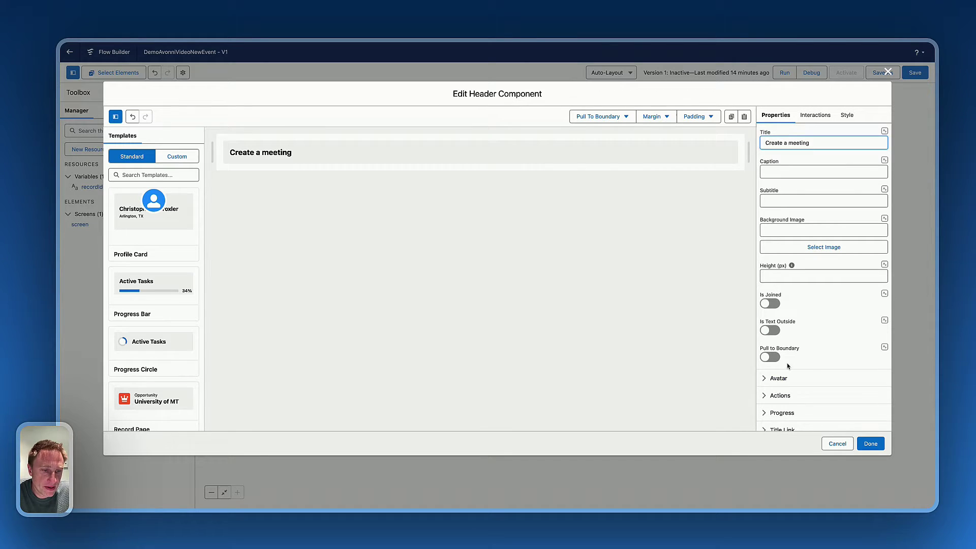
# Give the header's avatar the standard:event icon
pyautogui.scroll(-2, 775, 351)
pyautogui.click(776, 336)
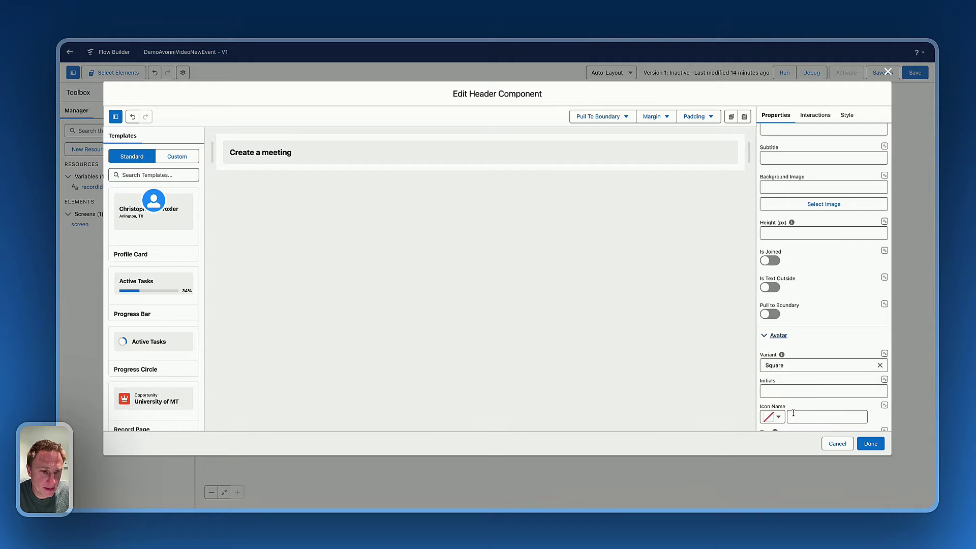
pyautogui.scroll(-5, 782, 297)
pyautogui.click(773, 278)
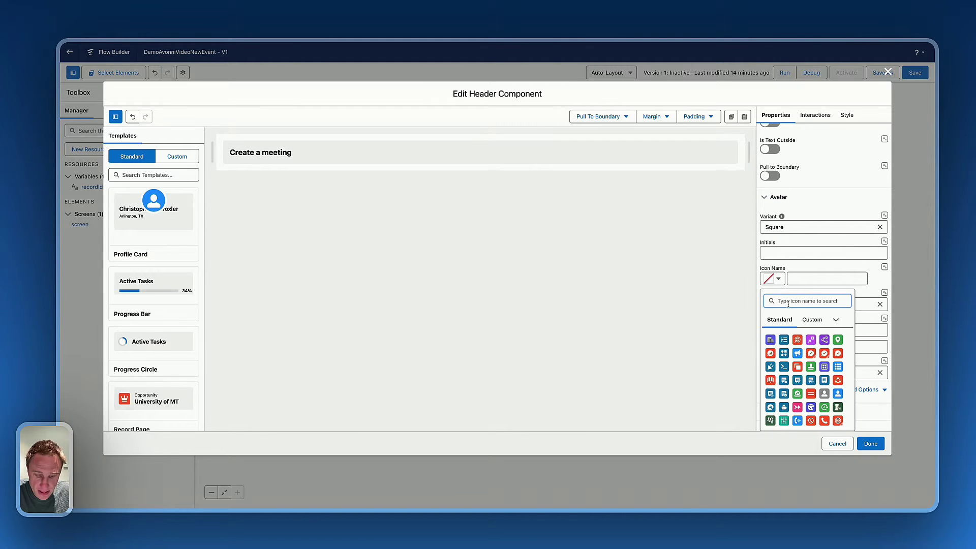
pyautogui.write('event')
pyautogui.click(784, 343)
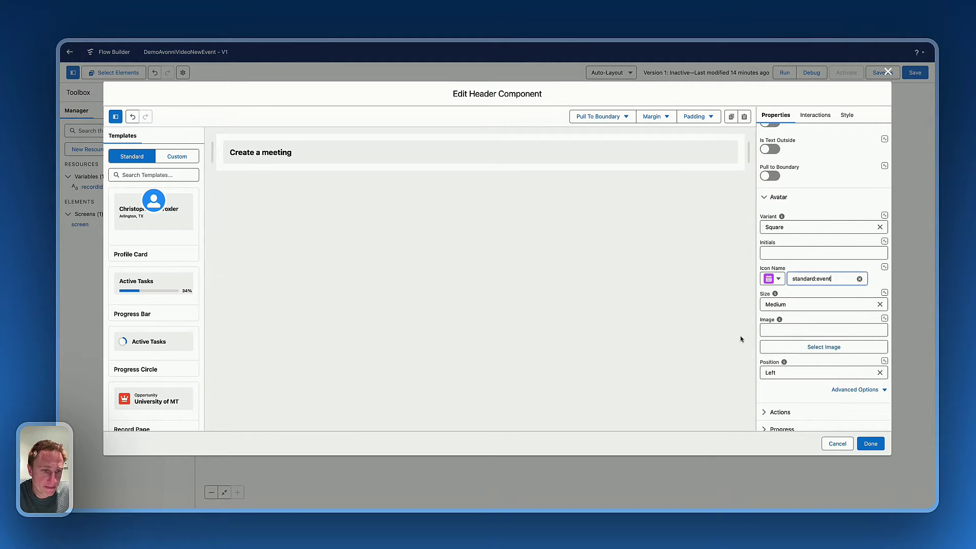
# Pull the header out to the left, right and top boundaries
pyautogui.click(598, 116)
pyautogui.click(592, 169)
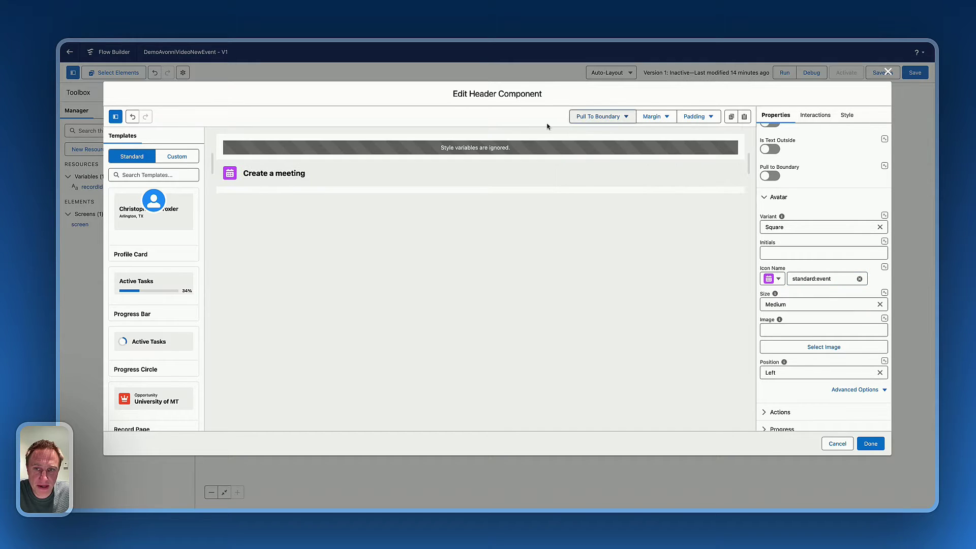
pyautogui.click(584, 116)
pyautogui.click(588, 135)
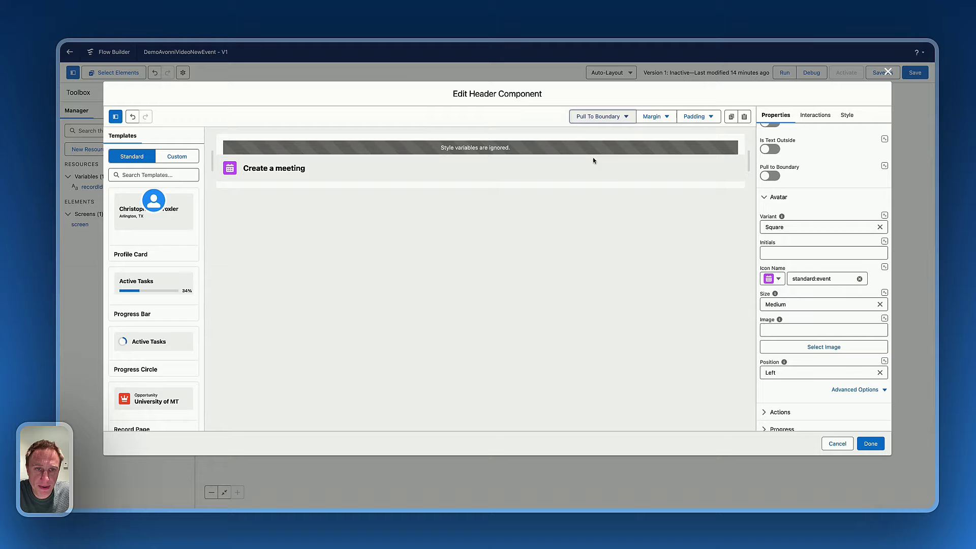
# Set the header's bottom margin to Large and switch on Is Joined
pyautogui.click(846, 116)
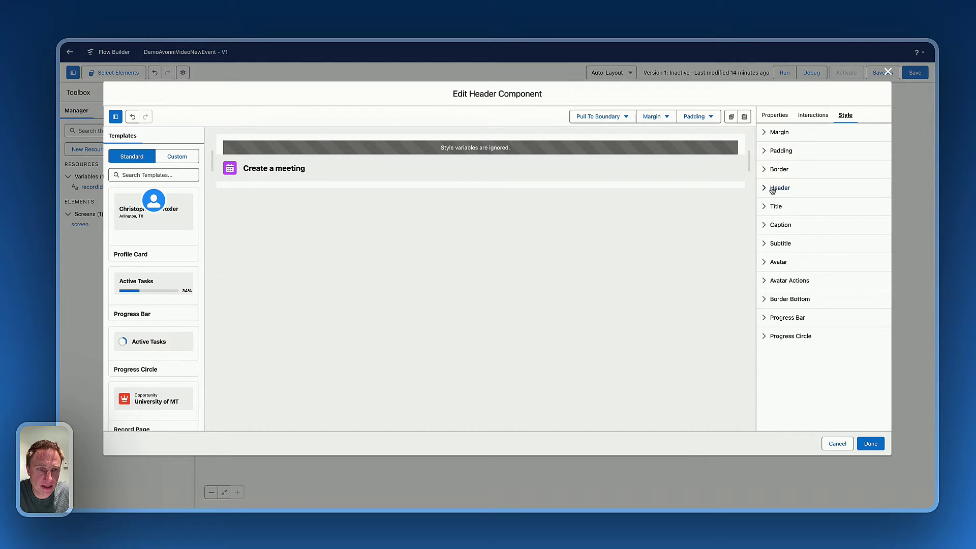
pyautogui.click(781, 133)
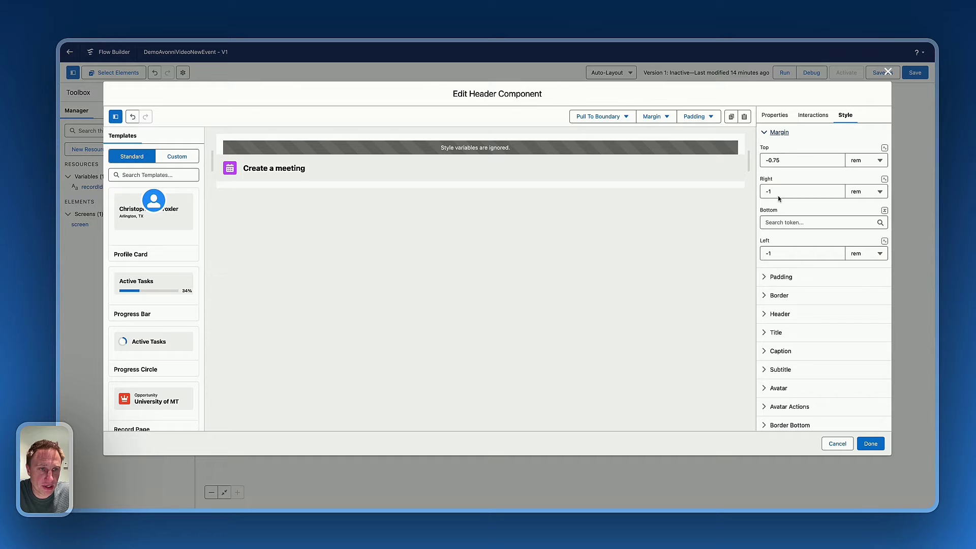
pyautogui.click(795, 224)
pyautogui.click(786, 342)
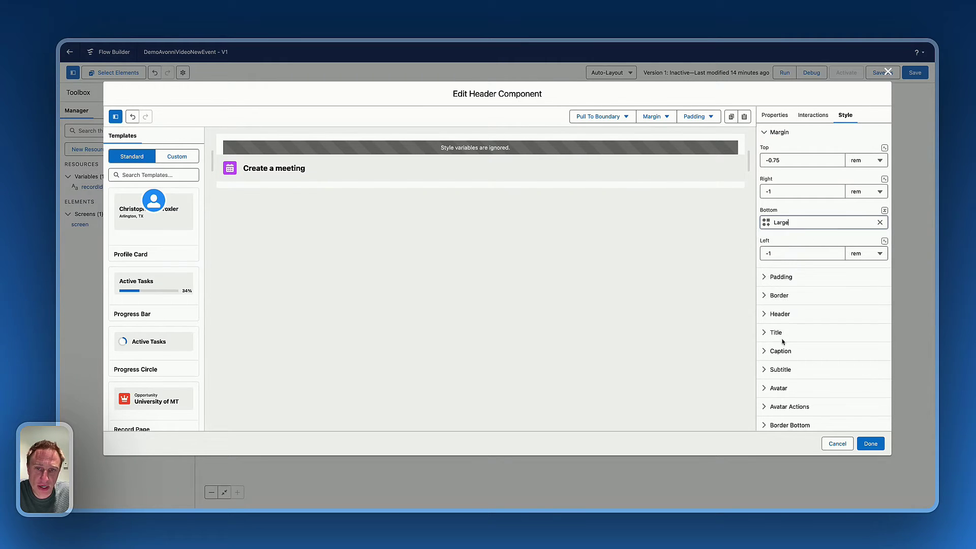
pyautogui.click(776, 116)
pyautogui.scroll(4, 812, 175)
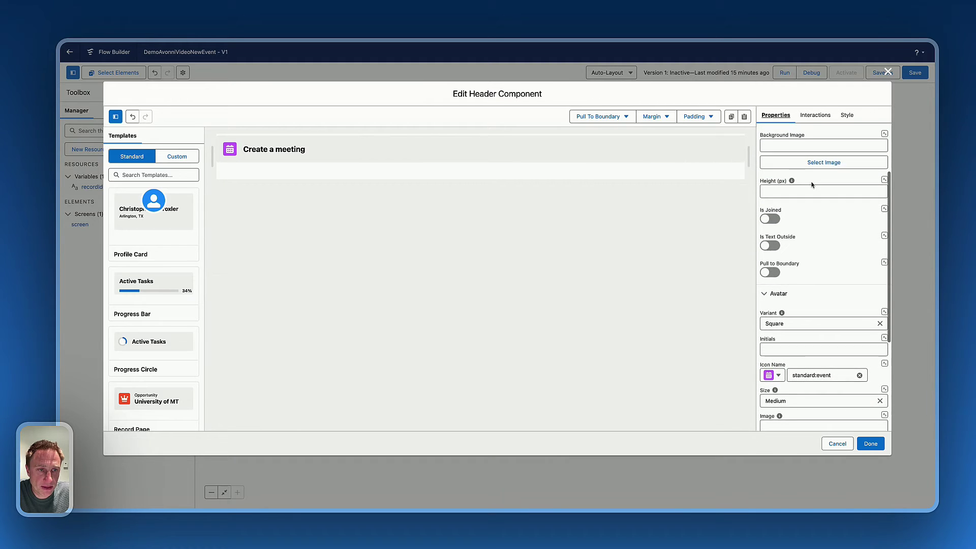
pyautogui.click(771, 220)
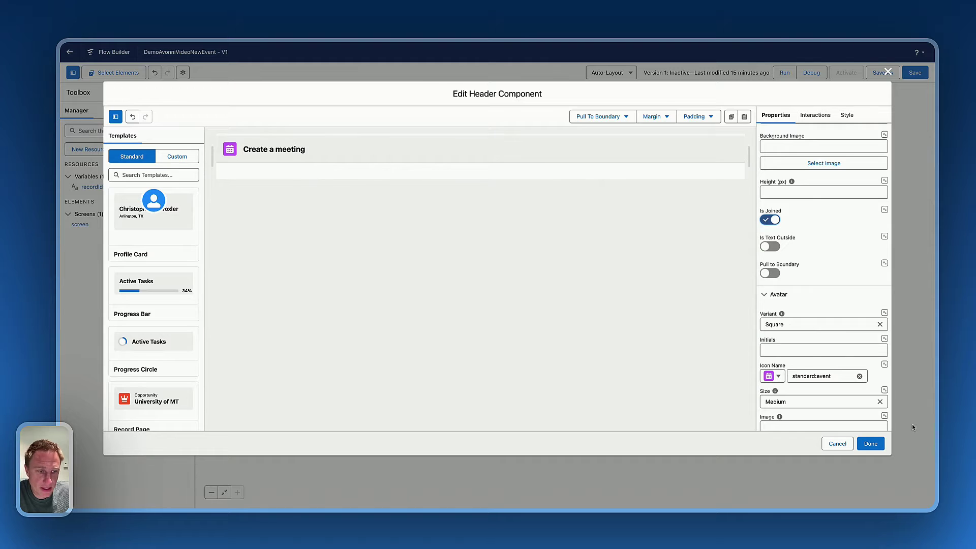
# Add a two-column section below the header
pyautogui.click(871, 444)
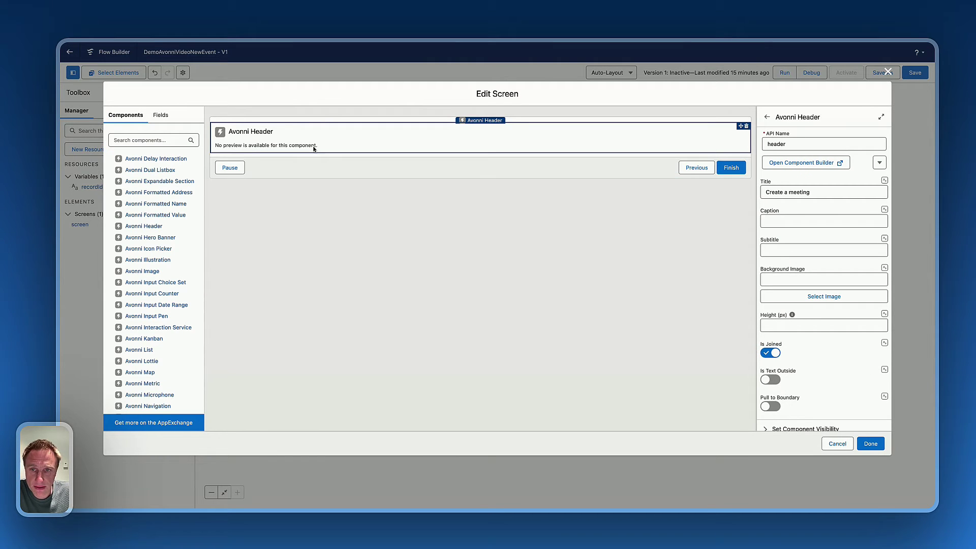
pyautogui.scroll(-5, 139, 289)
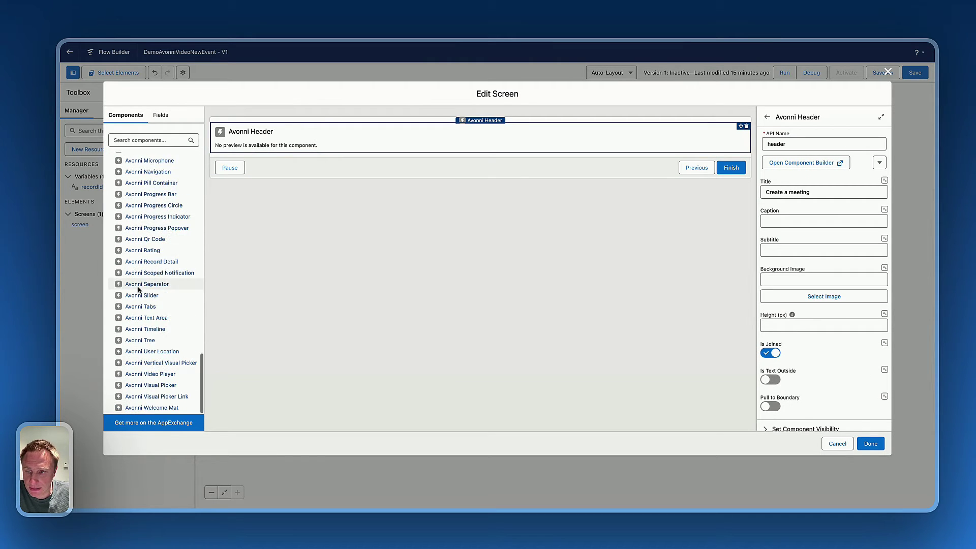
pyautogui.scroll(12, 138, 290)
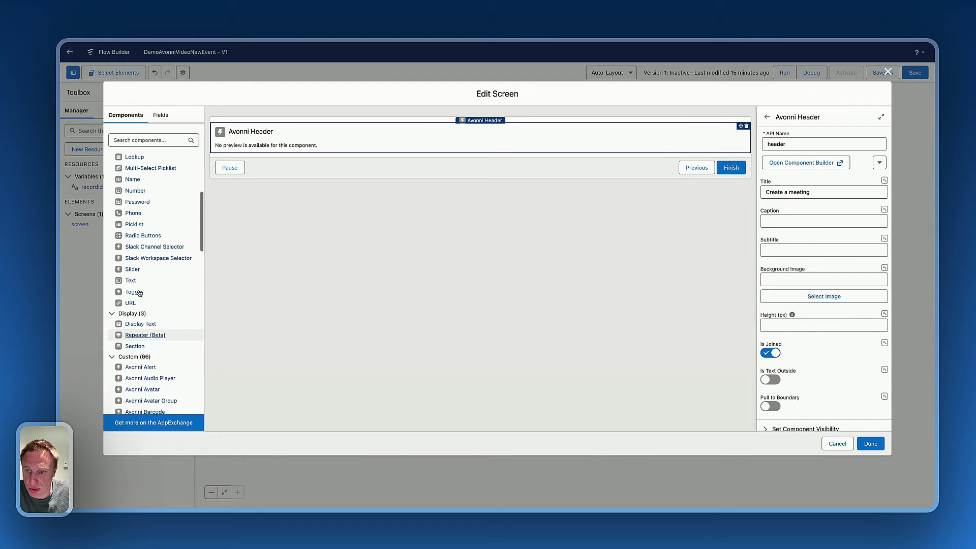
pyautogui.moveTo(137, 369); pyautogui.dragTo(491, 185)
pyautogui.click(802, 196)
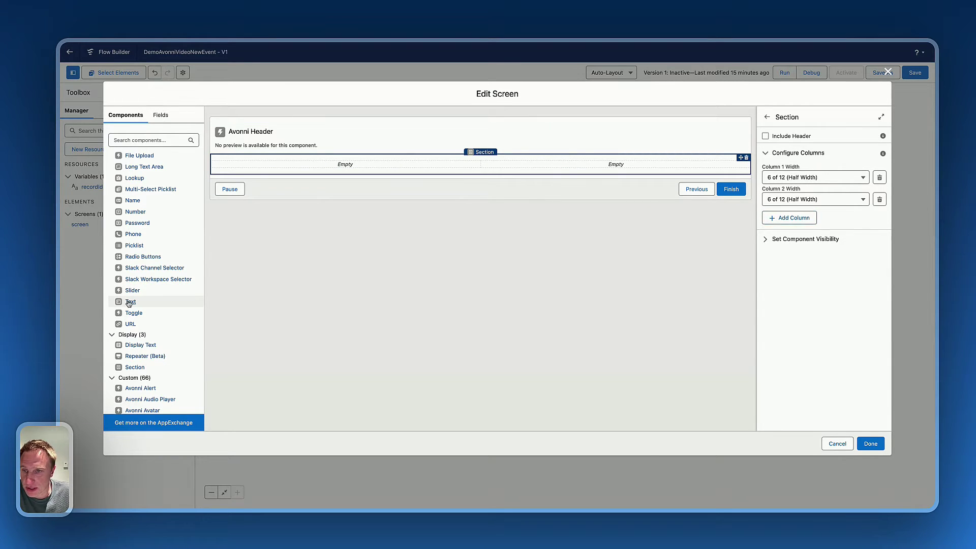
# Place a Text field labelled 'Subject' in the section's first column
pyautogui.moveTo(130, 301); pyautogui.dragTo(271, 181)
pyautogui.click(792, 147)
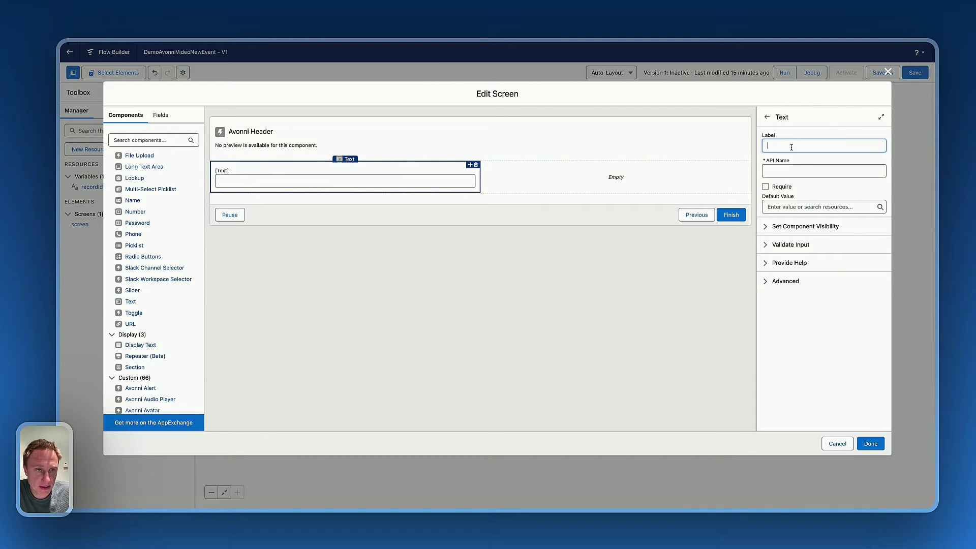
pyautogui.write('Subejc')
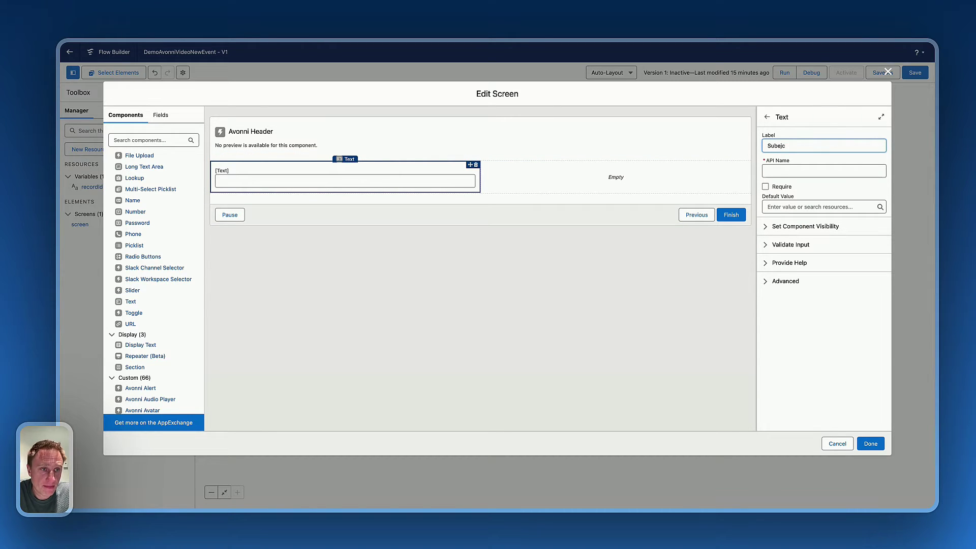
pyautogui.write('tect')
pyautogui.press('BackSpace')
pyautogui.press('BackSpace')
pyautogui.press('BackSpace')
pyautogui.press('BackSpace')
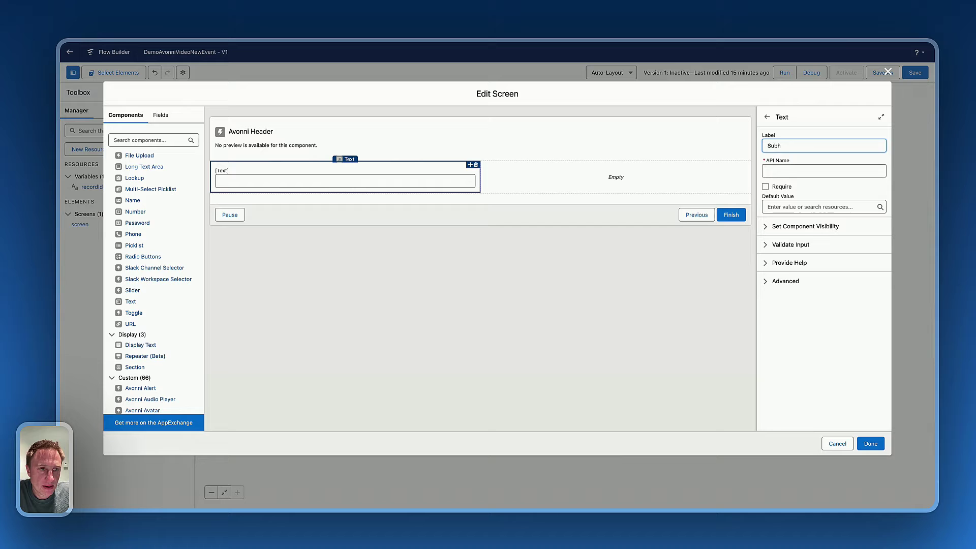
pyautogui.write('ject')
pyautogui.click(791, 172)
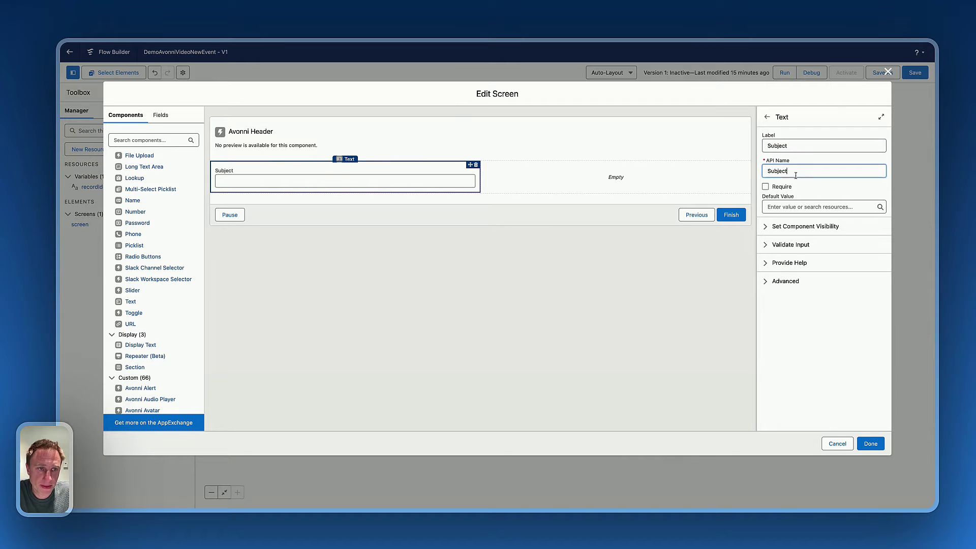
# Add an Avonni Combobox to the right column with API name relatedToCombobox
pyautogui.scroll(-5, 168, 295)
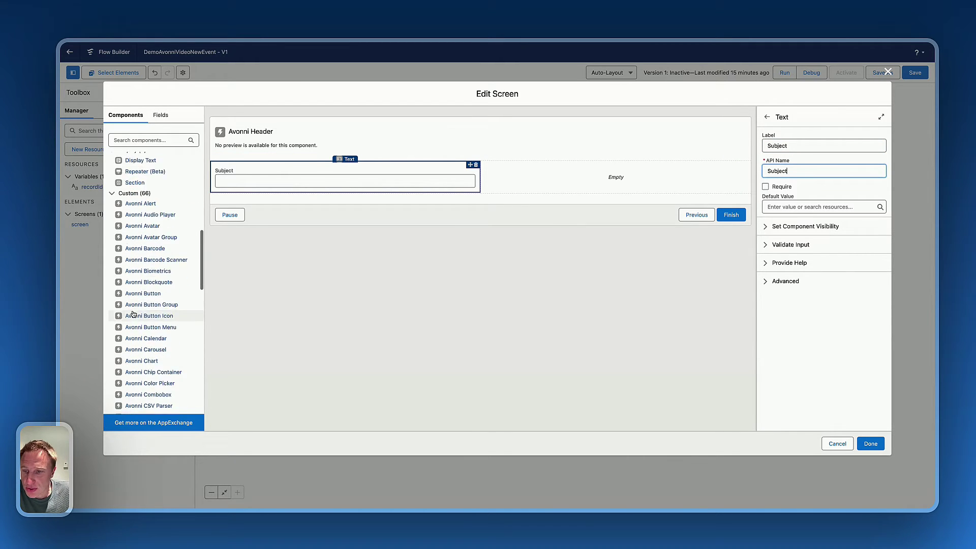
pyautogui.scroll(-1, 155, 321)
pyautogui.moveTo(153, 287); pyautogui.dragTo(615, 187)
pyautogui.click(799, 141)
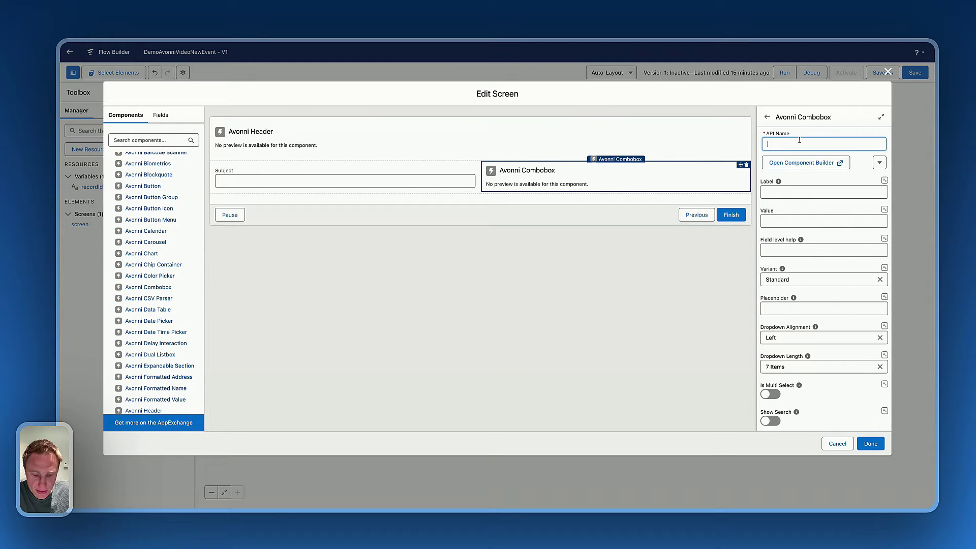
pyautogui.write('related')
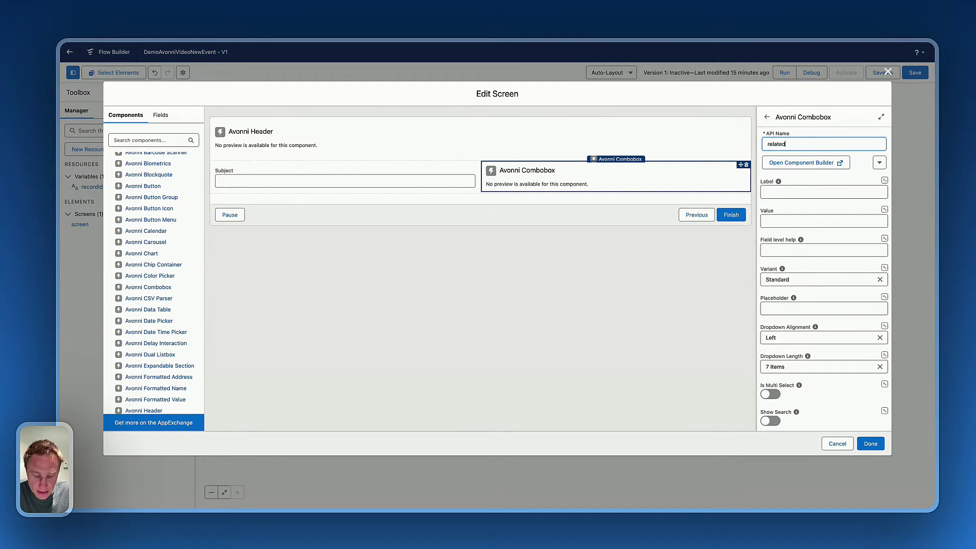
pyautogui.write('ToCom')
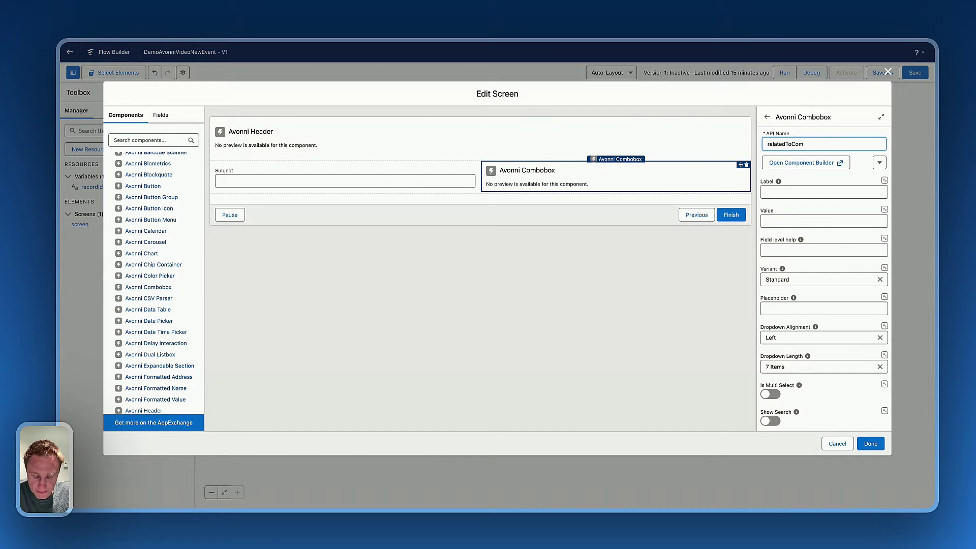
pyautogui.write('bobox')
# Label the combobox 'Related To' and load its options from an Opportunity query
pyautogui.click(565, 240)
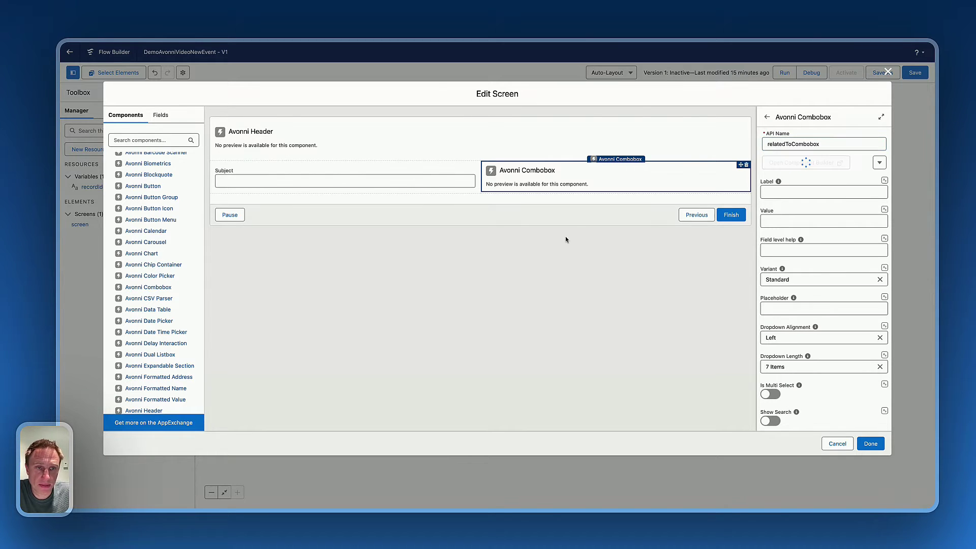
pyautogui.click(797, 143)
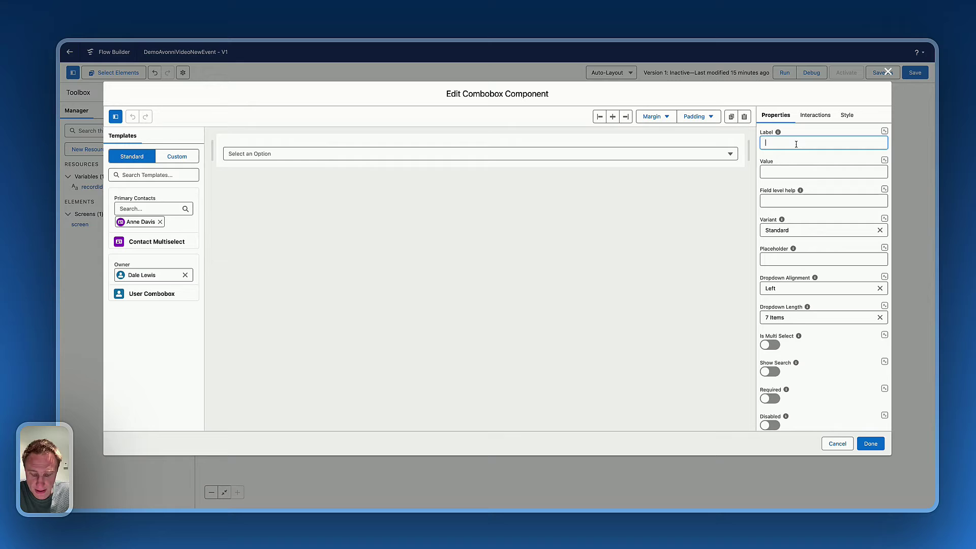
pyautogui.write('Related To')
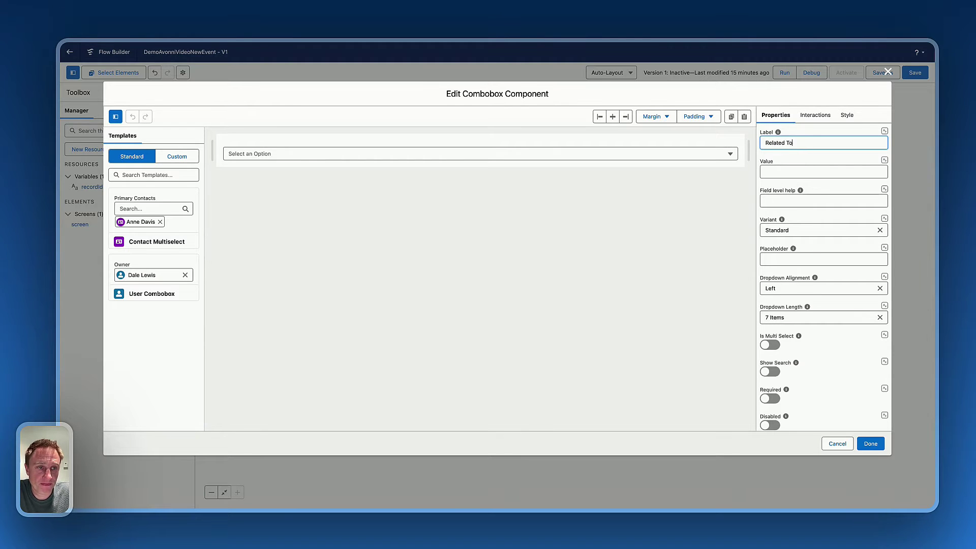
pyautogui.scroll(-3, 791, 291)
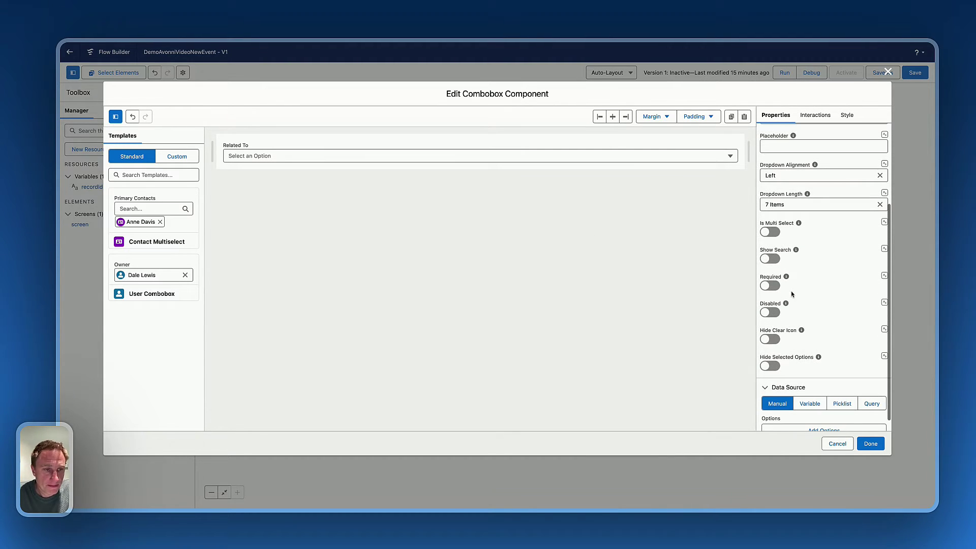
pyautogui.scroll(-1, 780, 253)
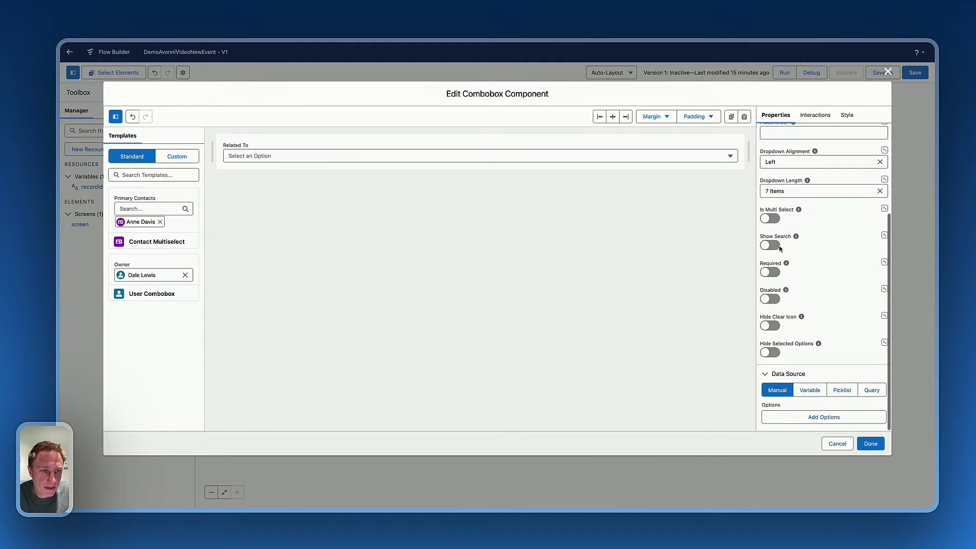
pyautogui.click(872, 390)
pyautogui.click(778, 417)
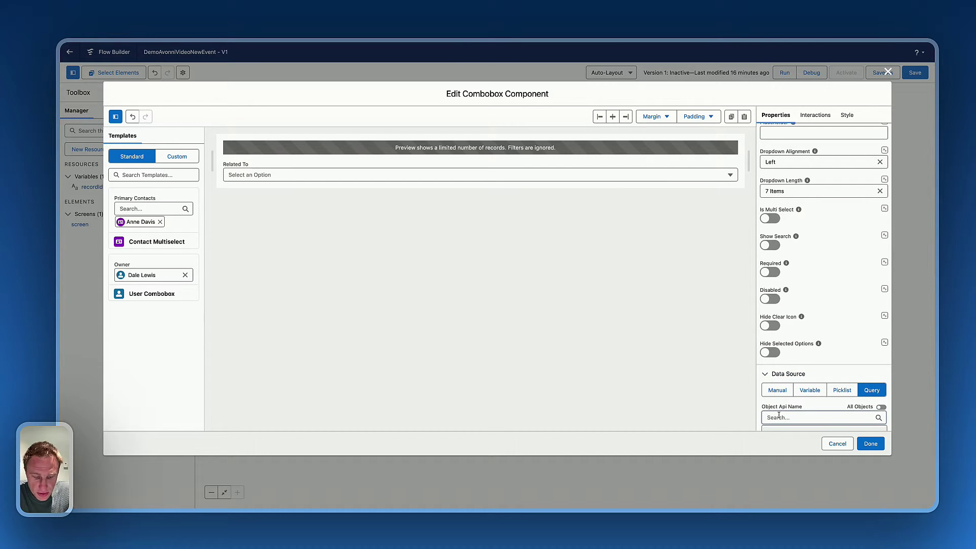
pyautogui.write('opp')
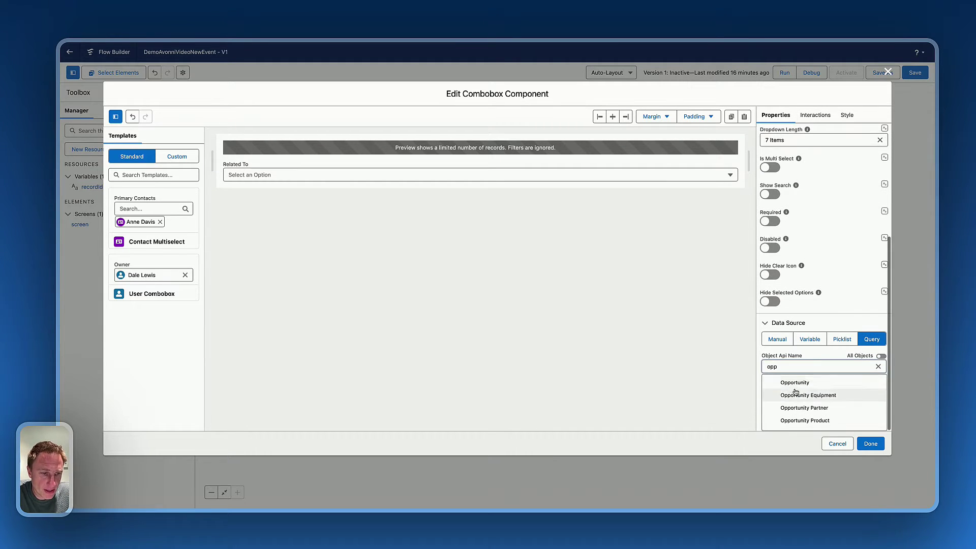
pyautogui.click(797, 384)
# Set the option icon manually to standard:opportunity and save the combobox
pyautogui.scroll(-5, 819, 326)
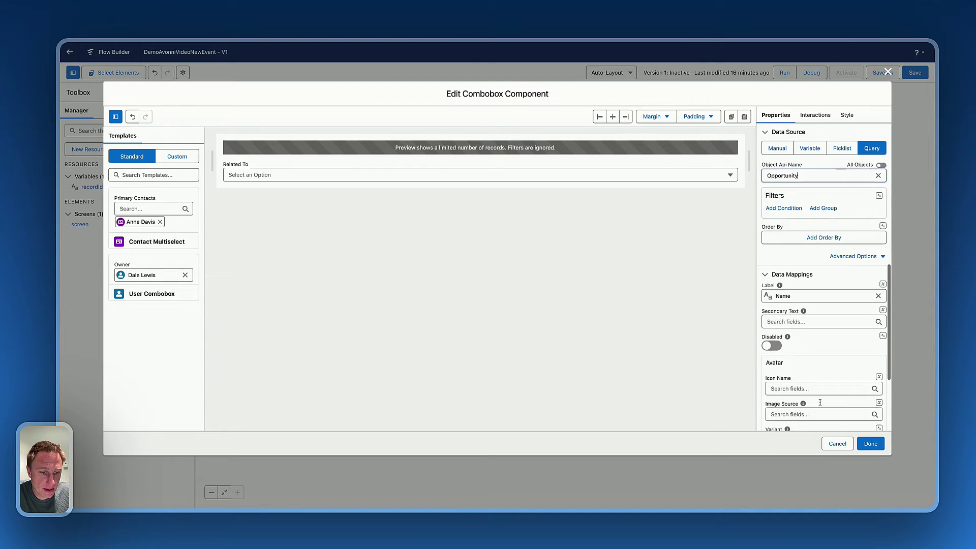
pyautogui.scroll(-3, 797, 280)
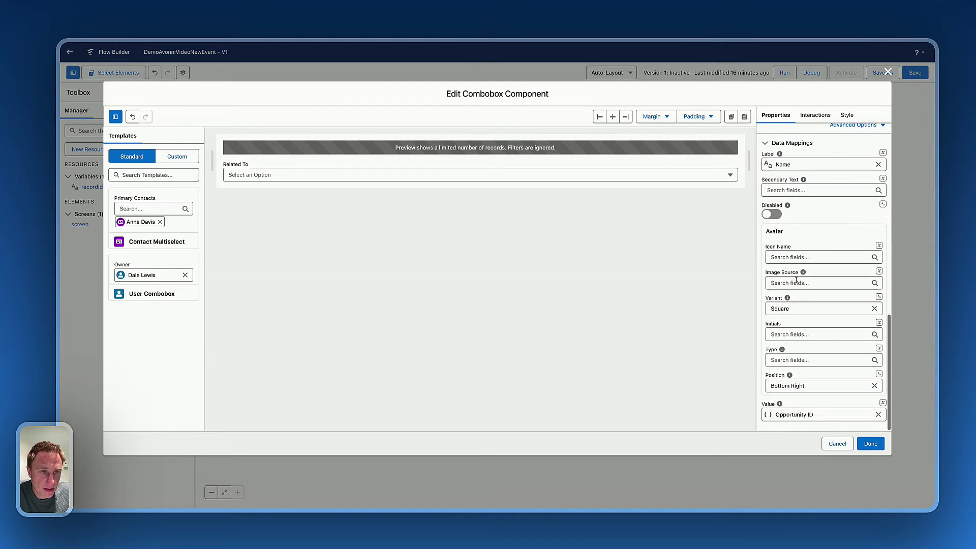
pyautogui.click(407, 175)
pyautogui.click(376, 267)
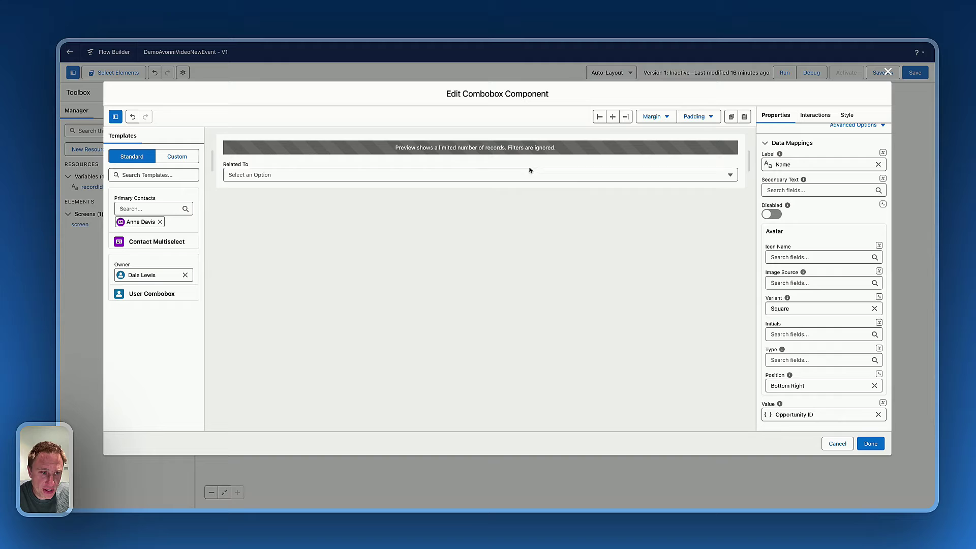
pyautogui.click(879, 246)
pyautogui.click(865, 259)
pyautogui.click(776, 258)
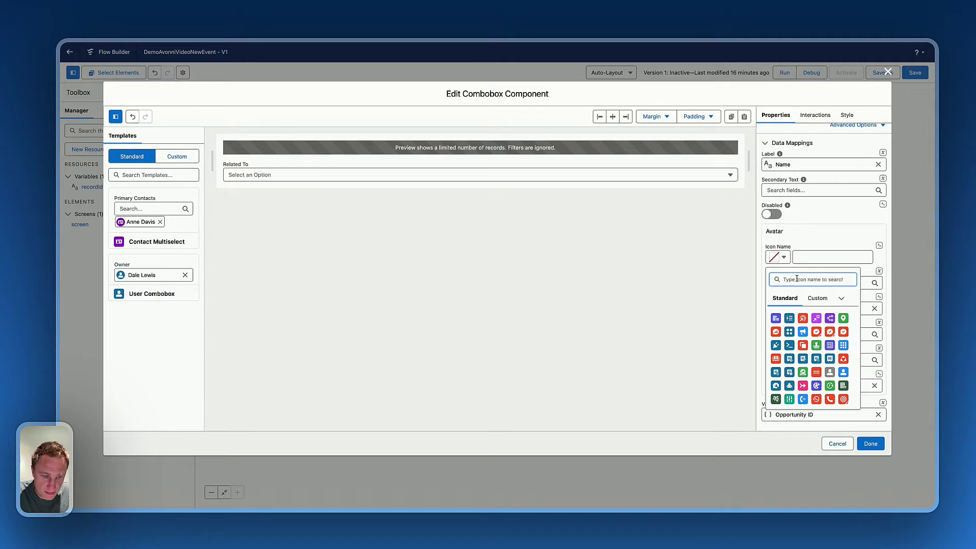
pyautogui.write('oppo')
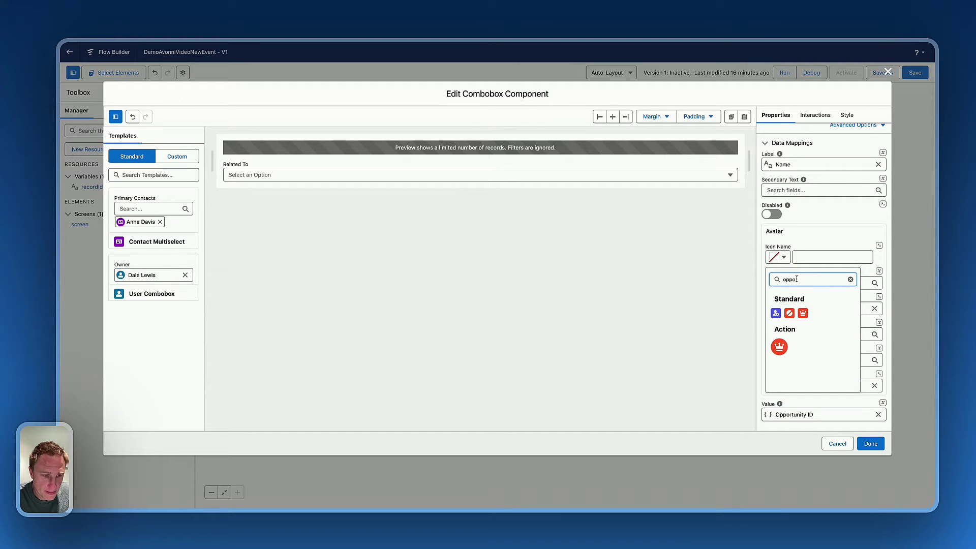
pyautogui.click(803, 317)
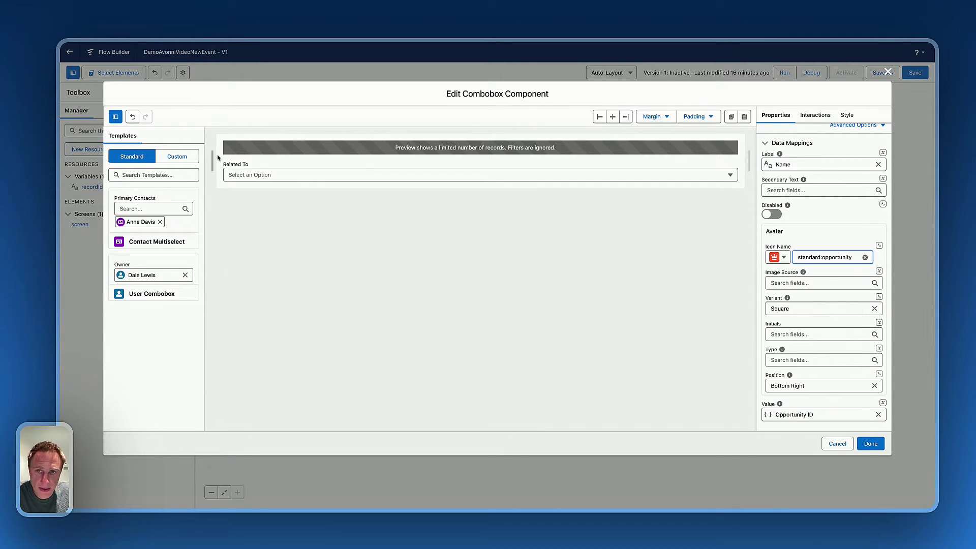
pyautogui.click(397, 175)
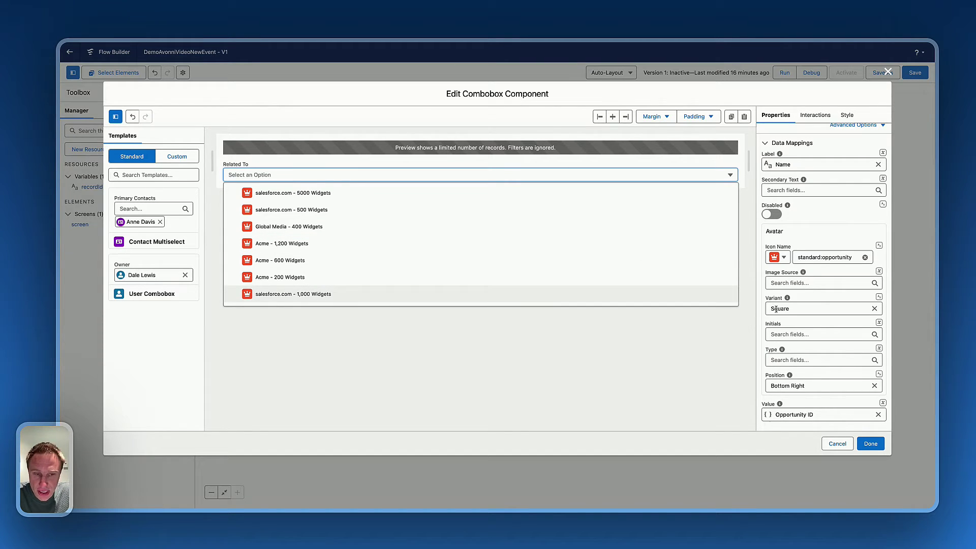
pyautogui.click(577, 360)
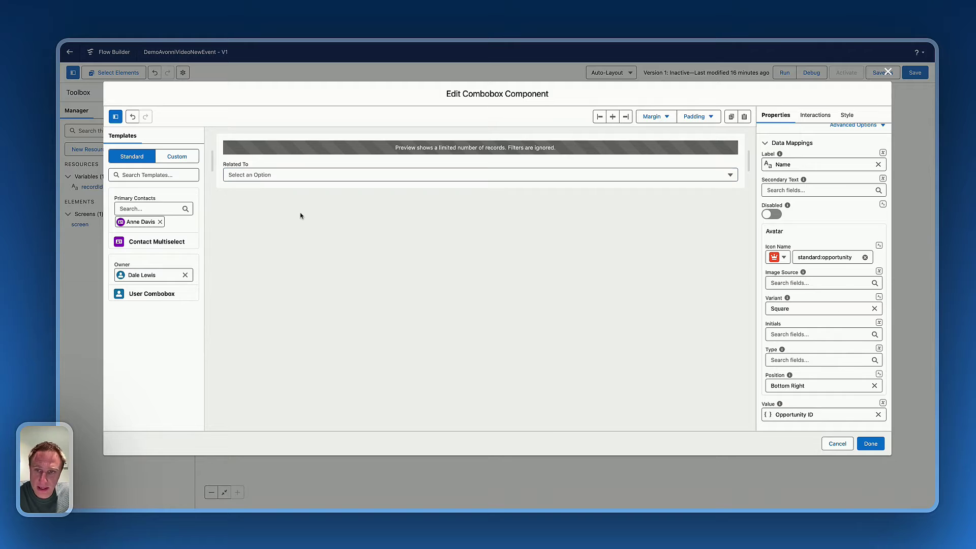
pyautogui.click(870, 443)
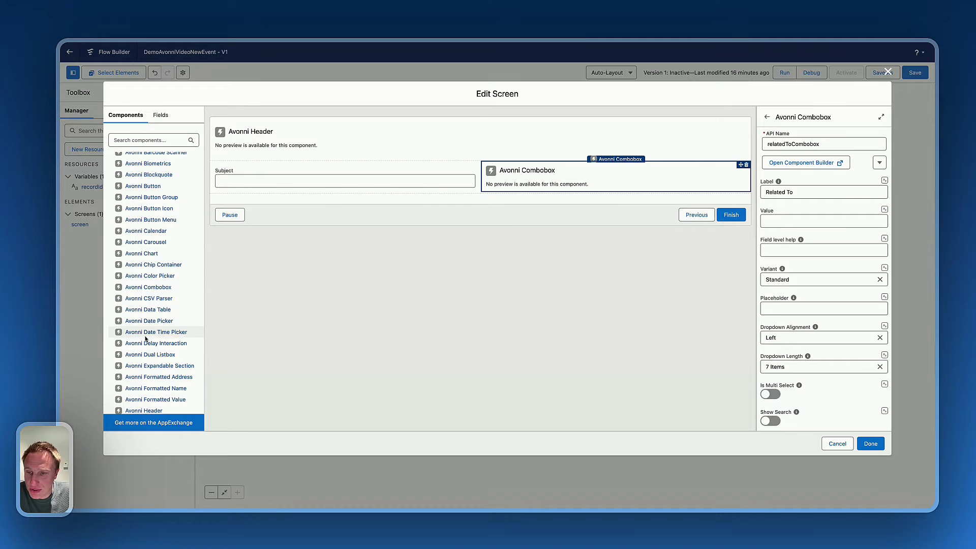
# Add a Date Time Picker below the section with API name DateTimePicker
pyautogui.moveTo(146, 334); pyautogui.dragTo(471, 220)
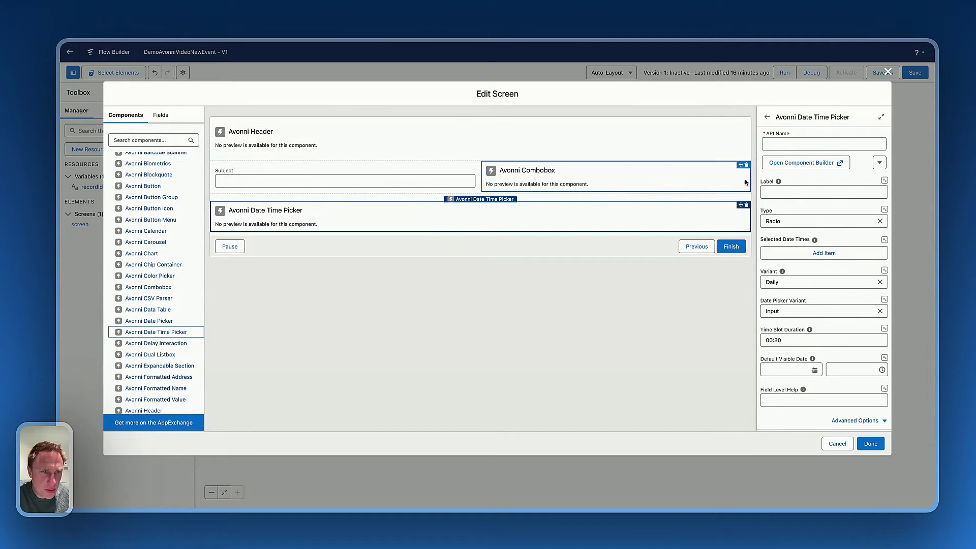
pyautogui.click(788, 143)
pyautogui.write('DateT')
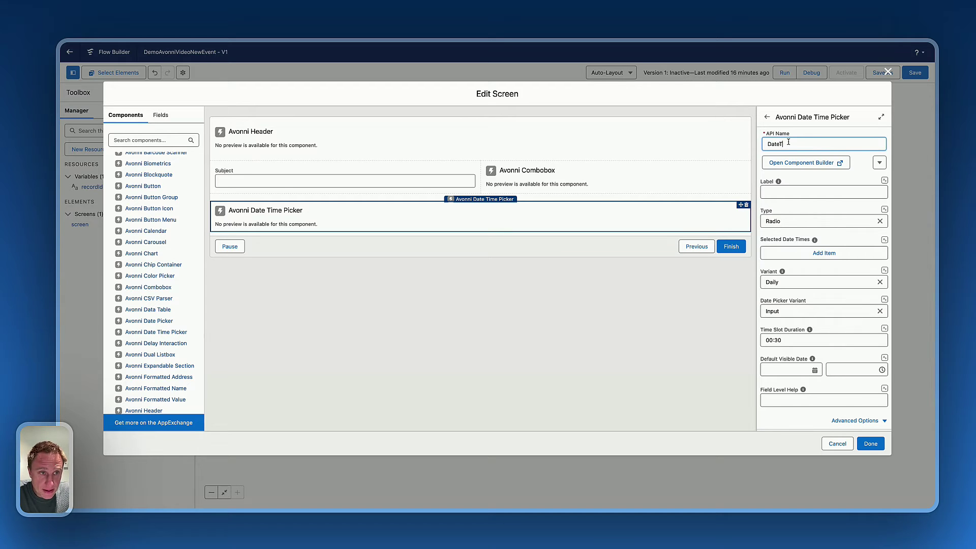
pyautogui.write('imePic')
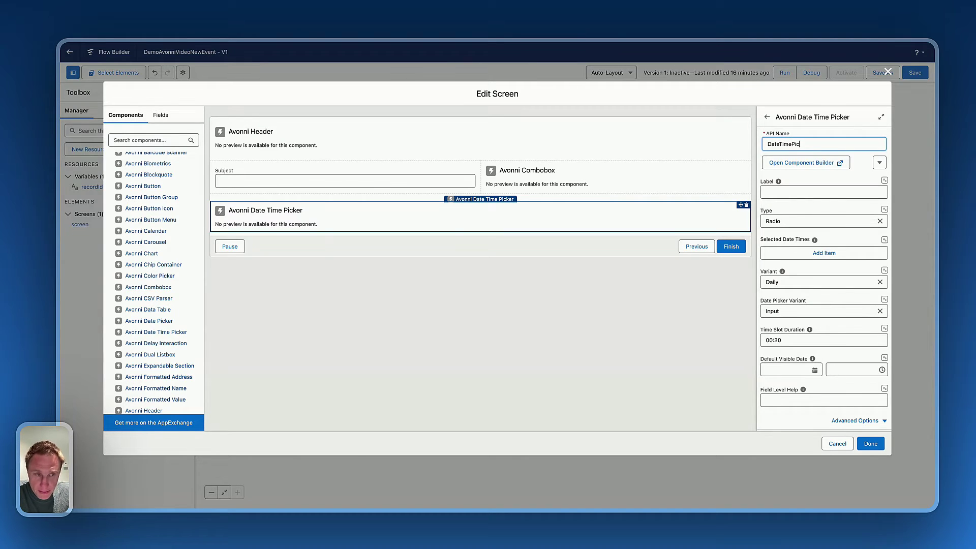
pyautogui.write('ekr')
pyautogui.write('ker')
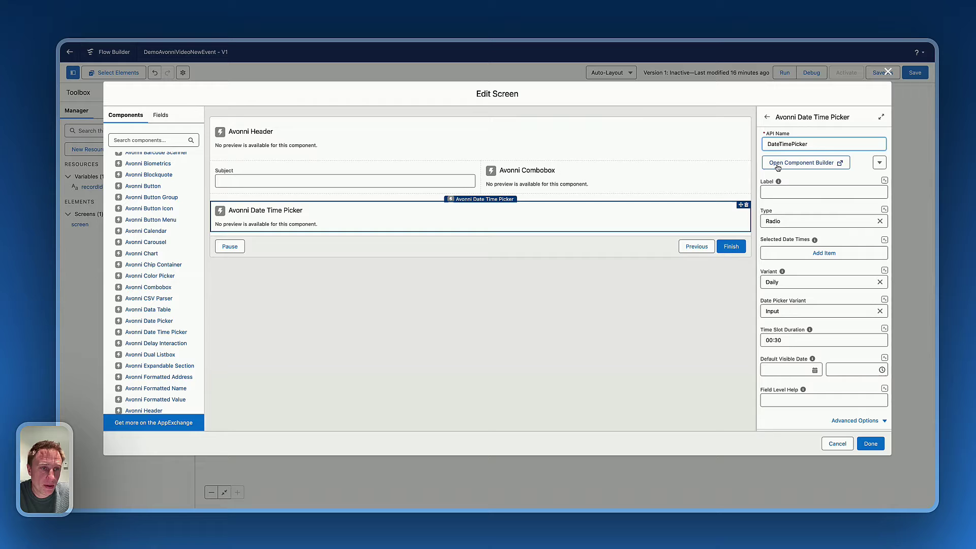
pyautogui.click(779, 163)
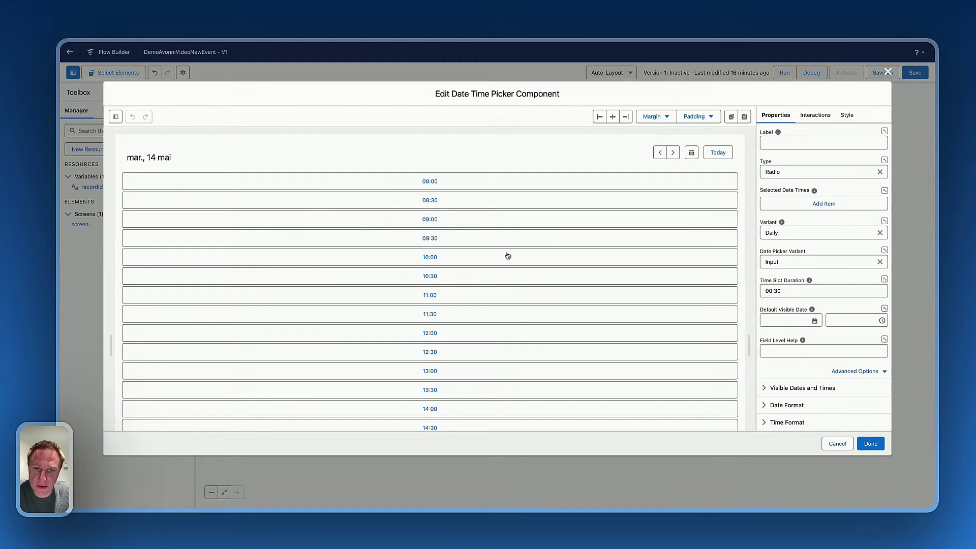
# Set the picker to a Weekly view with the Input date picker variant
pyautogui.click(799, 233)
pyautogui.click(788, 266)
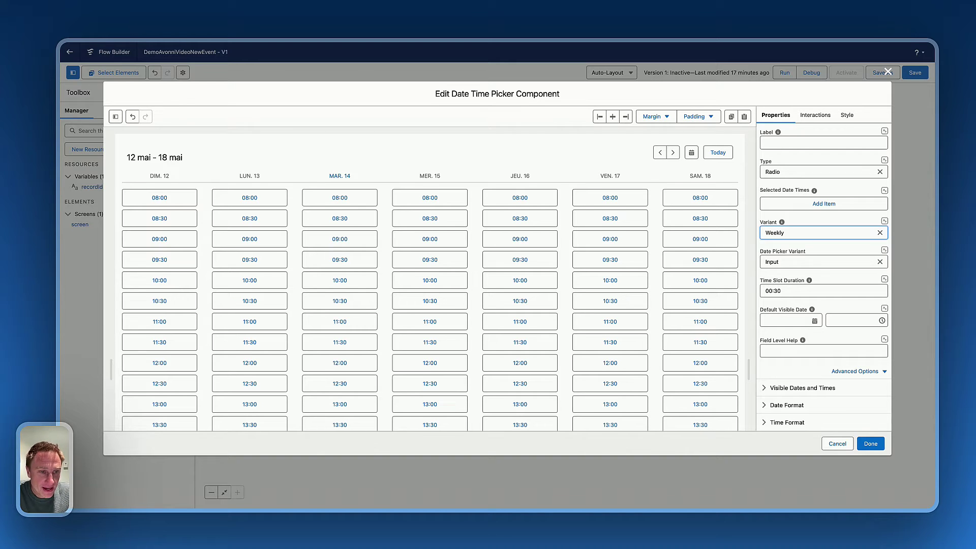
pyautogui.click(793, 261)
pyautogui.click(792, 291)
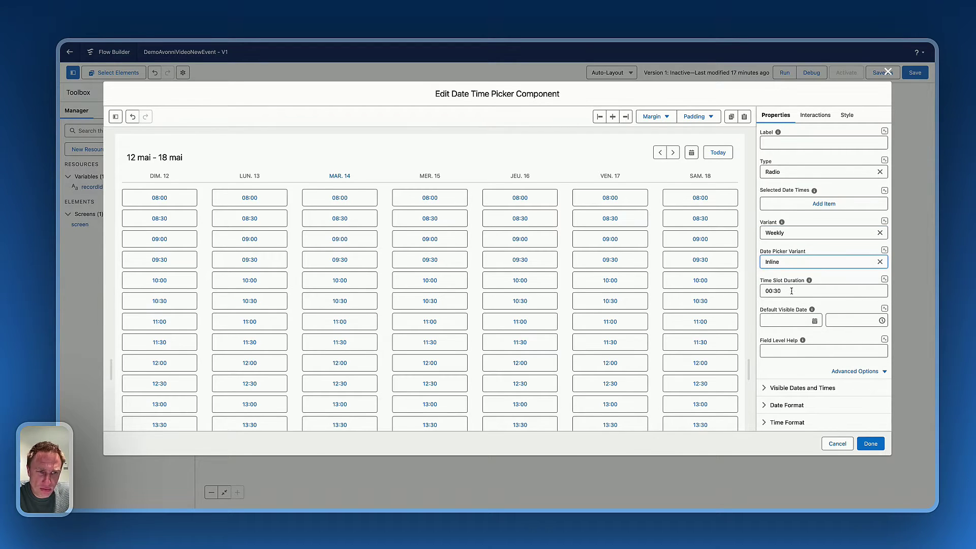
pyautogui.click(783, 260)
pyautogui.click(781, 279)
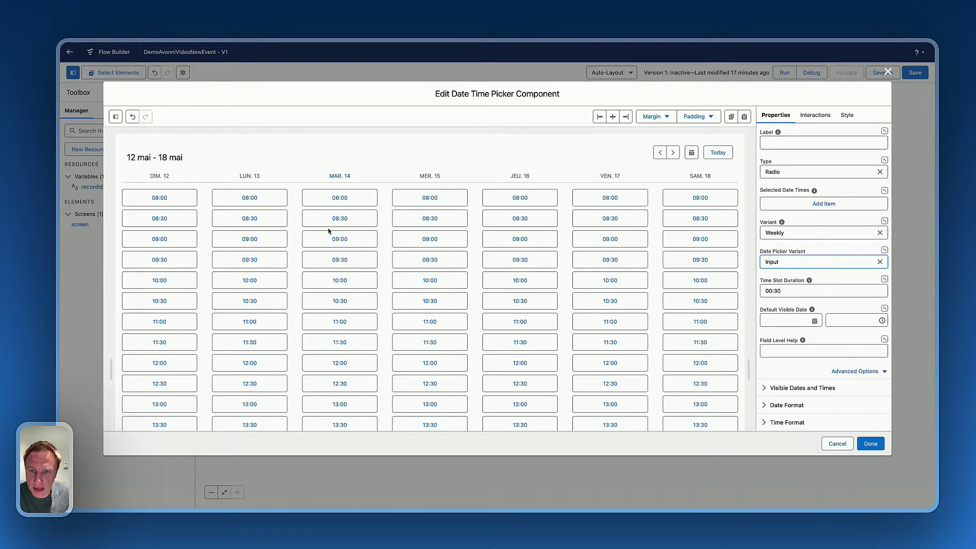
pyautogui.click(330, 241)
pyautogui.click(417, 245)
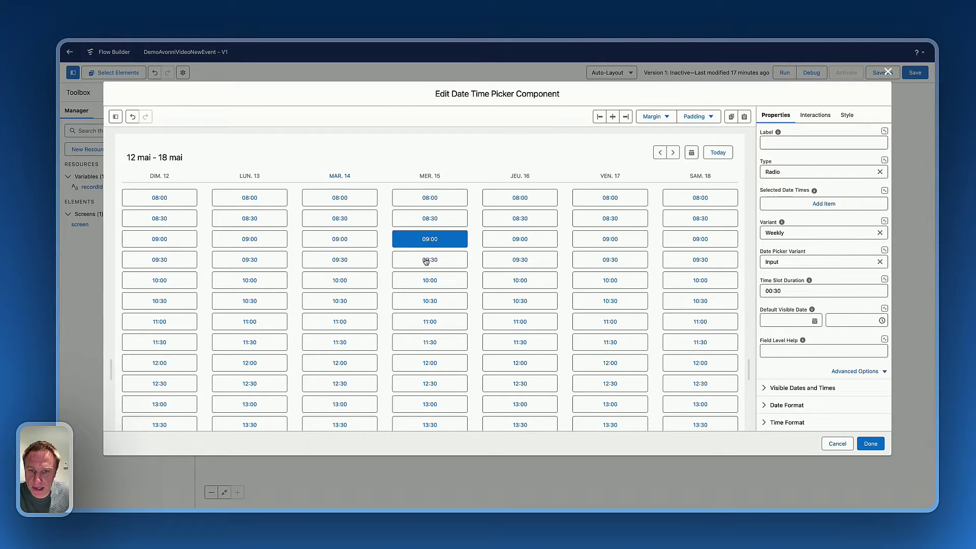
pyautogui.click(425, 260)
pyautogui.click(414, 284)
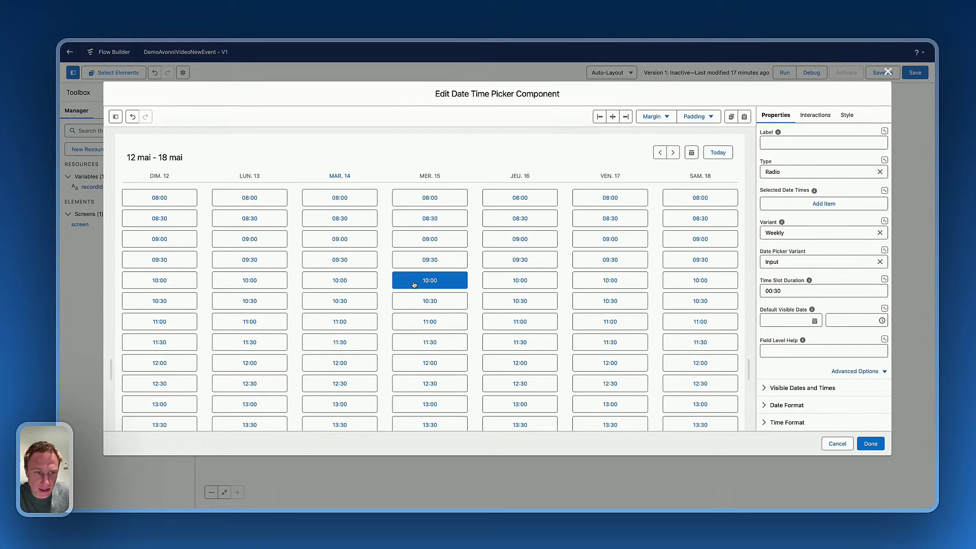
# Limit the visible time slots to 09:00 through 17:00 and apply the settings
pyautogui.click(802, 389)
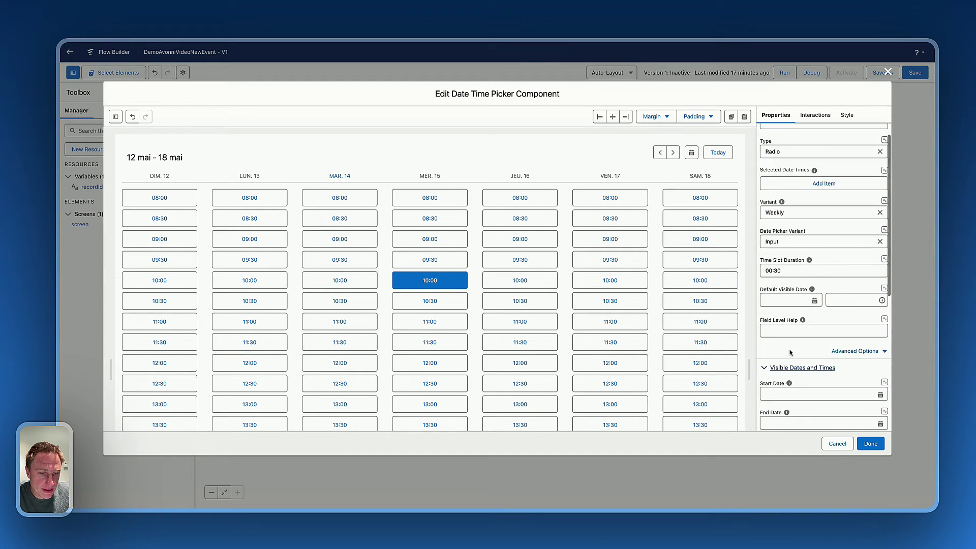
pyautogui.scroll(-3, 790, 352)
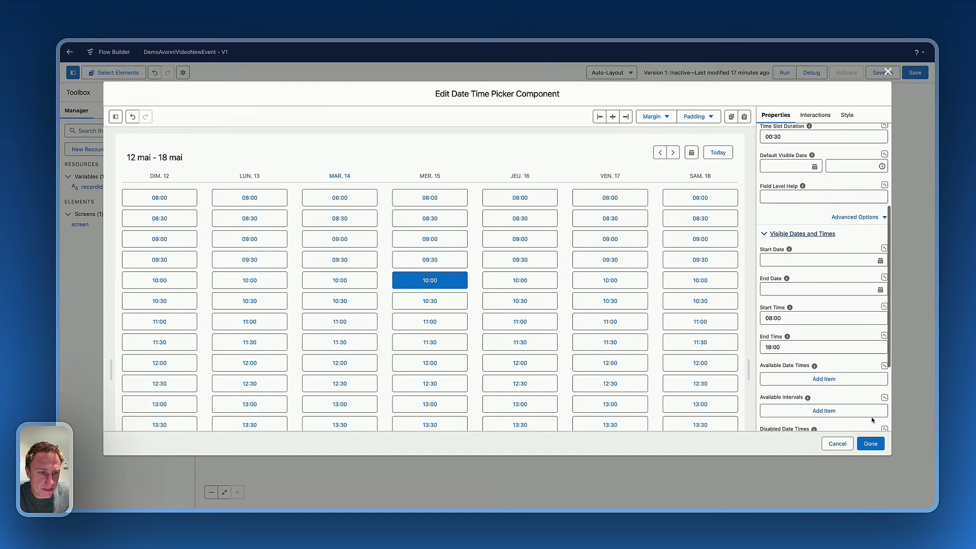
pyautogui.click(785, 319)
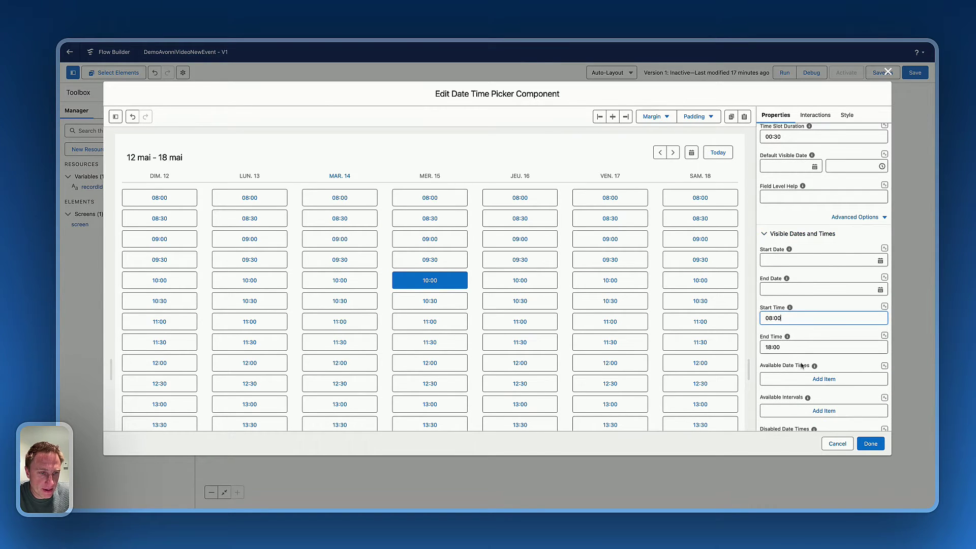
pyautogui.doubleClick(770, 318)
pyautogui.write('09')
pyautogui.click(770, 346)
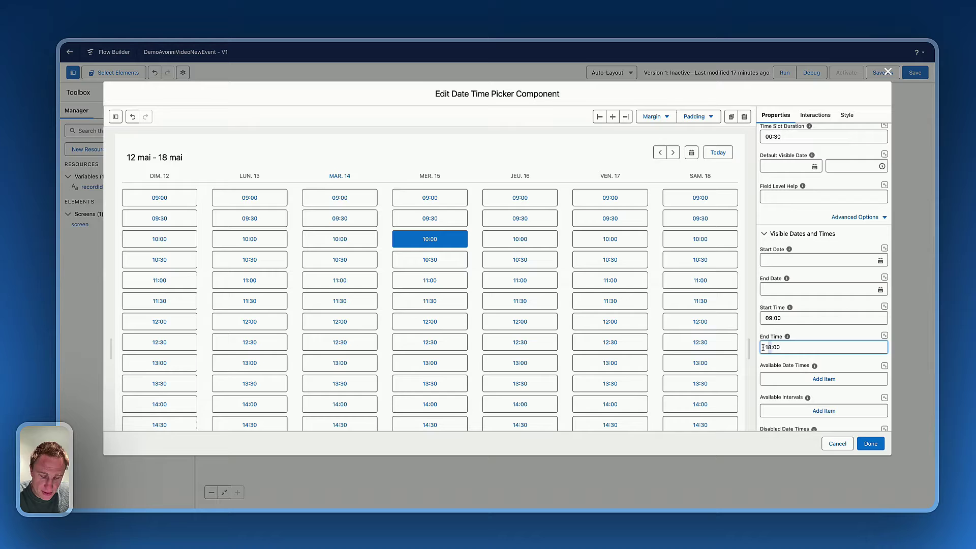
pyautogui.doubleClick(768, 347)
pyautogui.write('17')
pyautogui.click(798, 357)
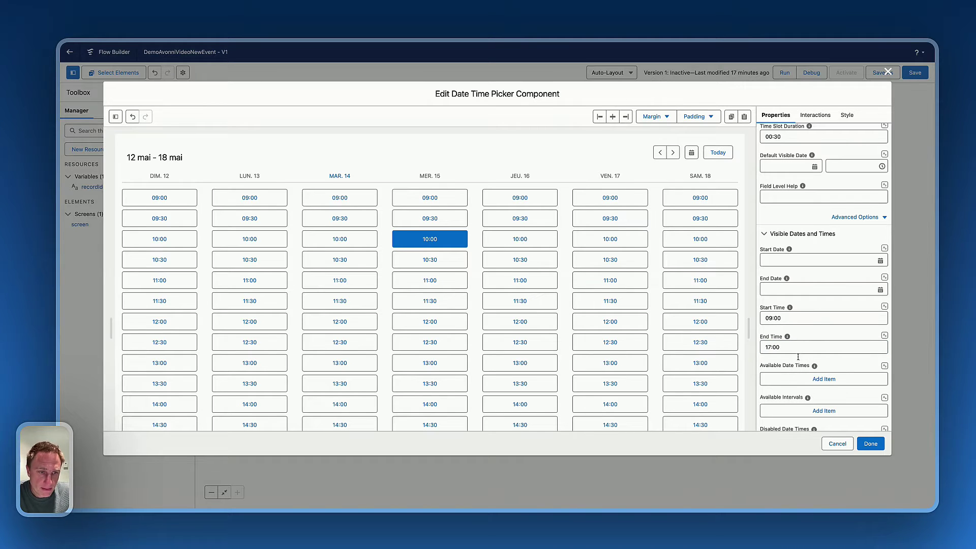
pyautogui.scroll(-2, 808, 351)
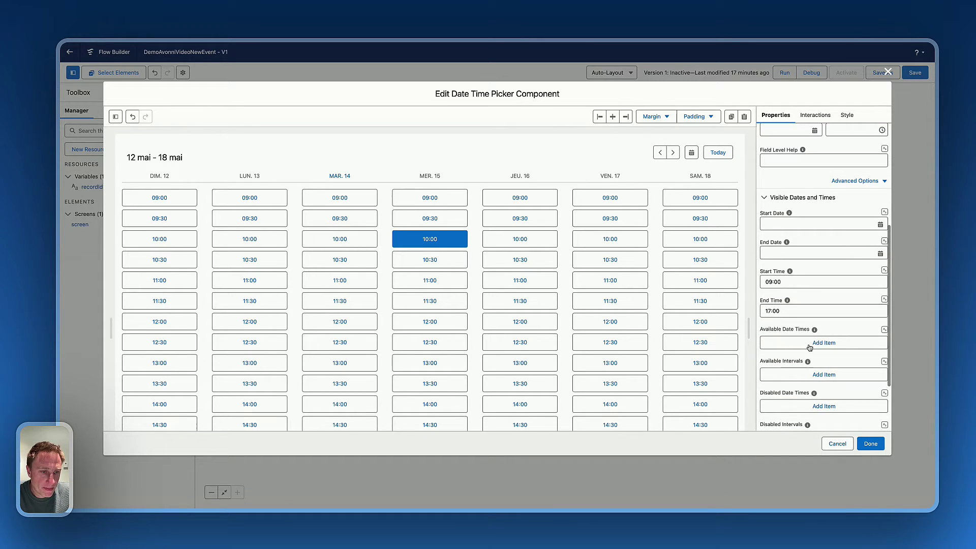
pyautogui.scroll(-4, 809, 347)
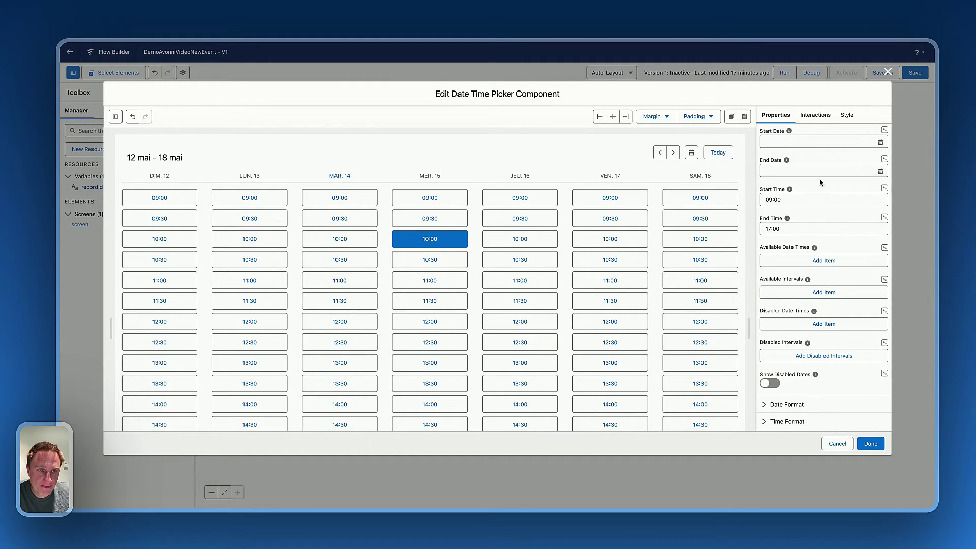
pyautogui.scroll(6, 820, 182)
pyautogui.click(870, 443)
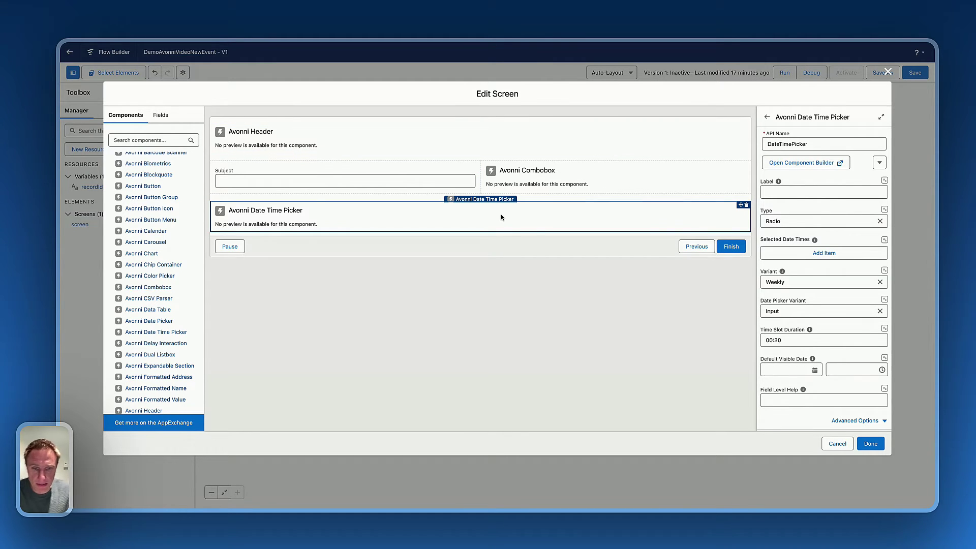
# Reopen the screen to review the Date Time Picker settings, then close the screen editor
pyautogui.click(871, 444)
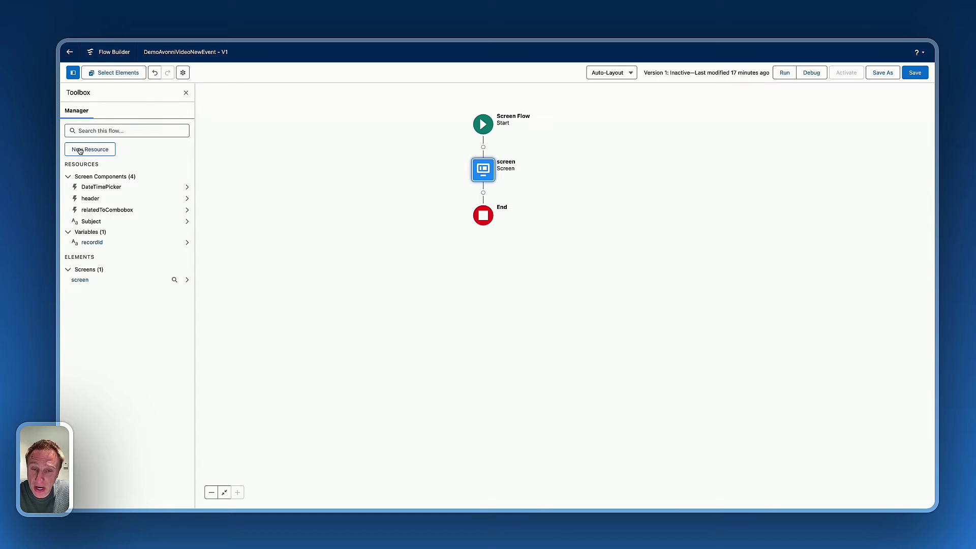
pyautogui.doubleClick(491, 170)
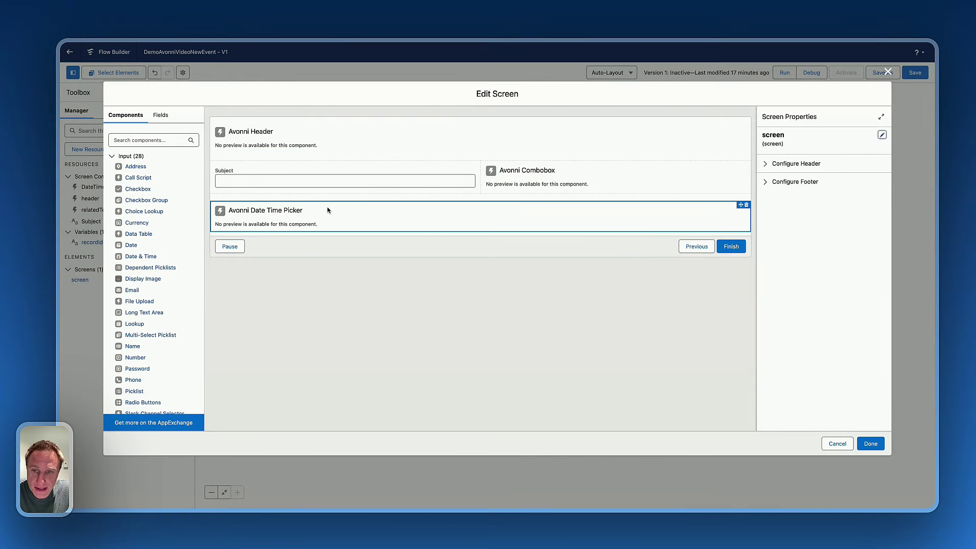
pyautogui.click(328, 210)
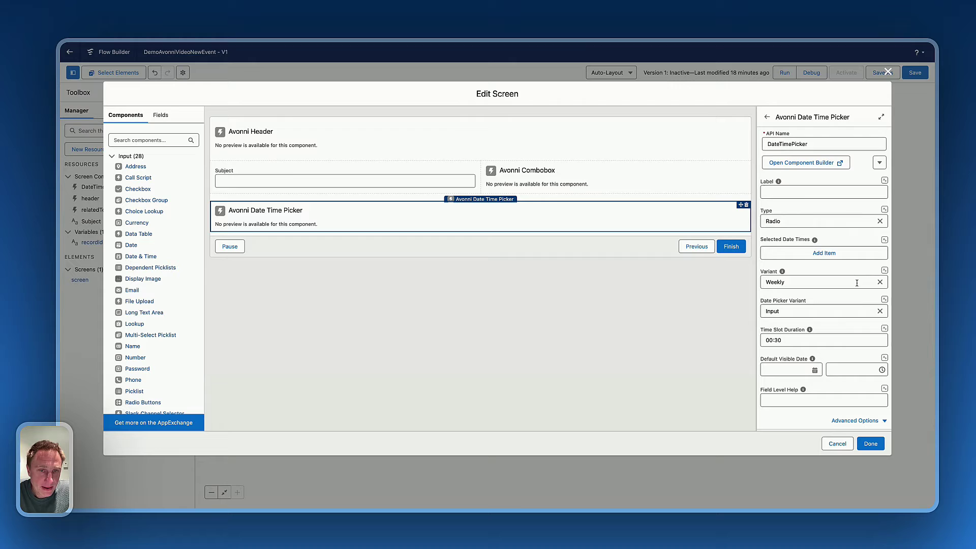
pyautogui.click(781, 163)
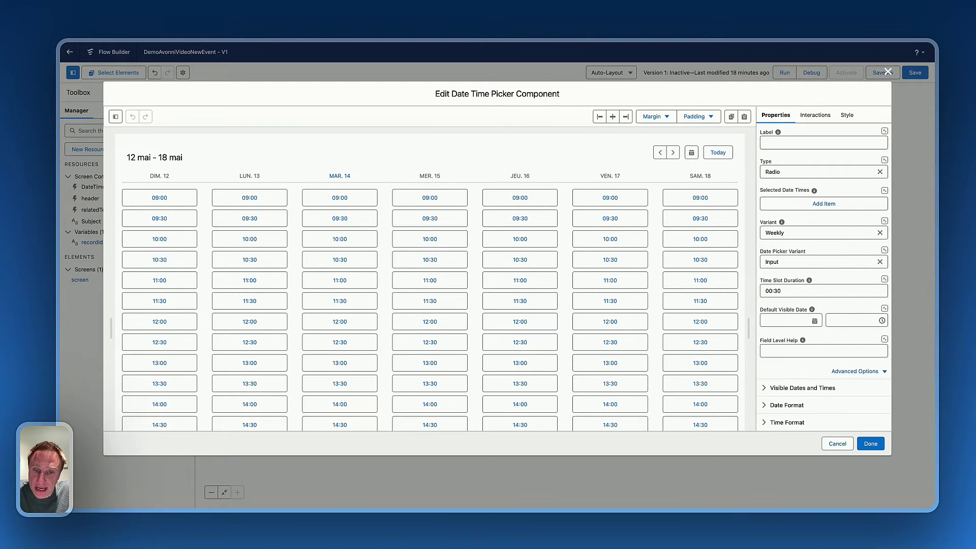
pyautogui.click(874, 446)
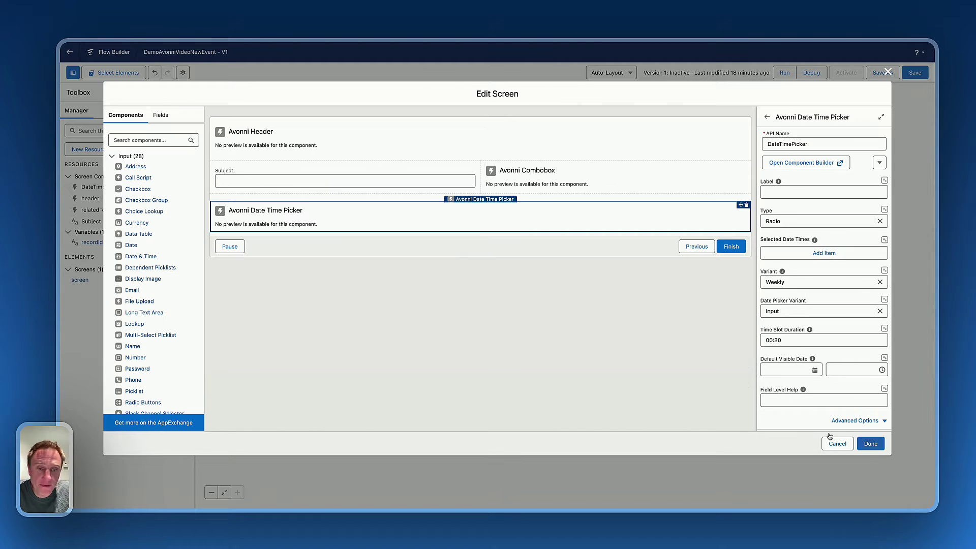
pyautogui.click(874, 446)
# Create a new Formula resource named EndTime with Date/Time data type
pyautogui.click(87, 149)
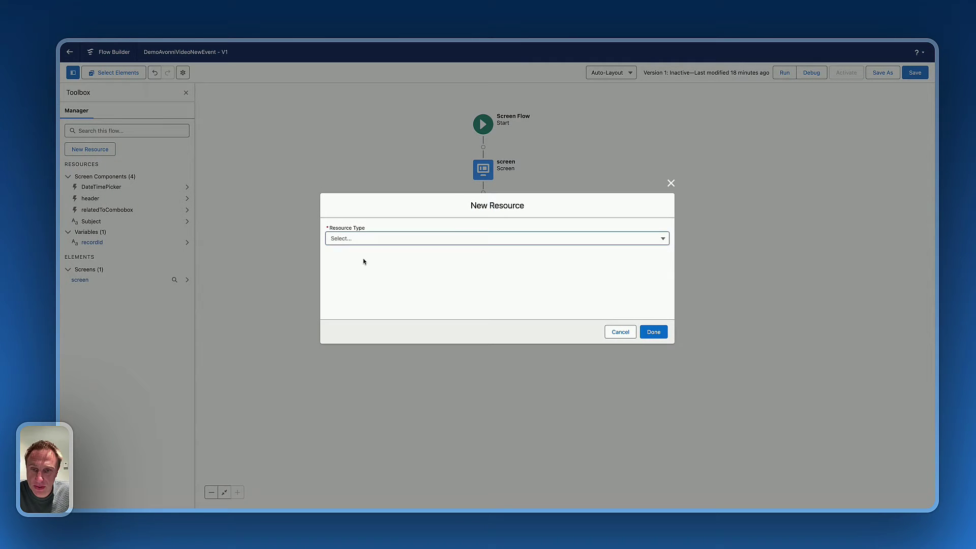
pyautogui.click(410, 239)
pyautogui.click(364, 286)
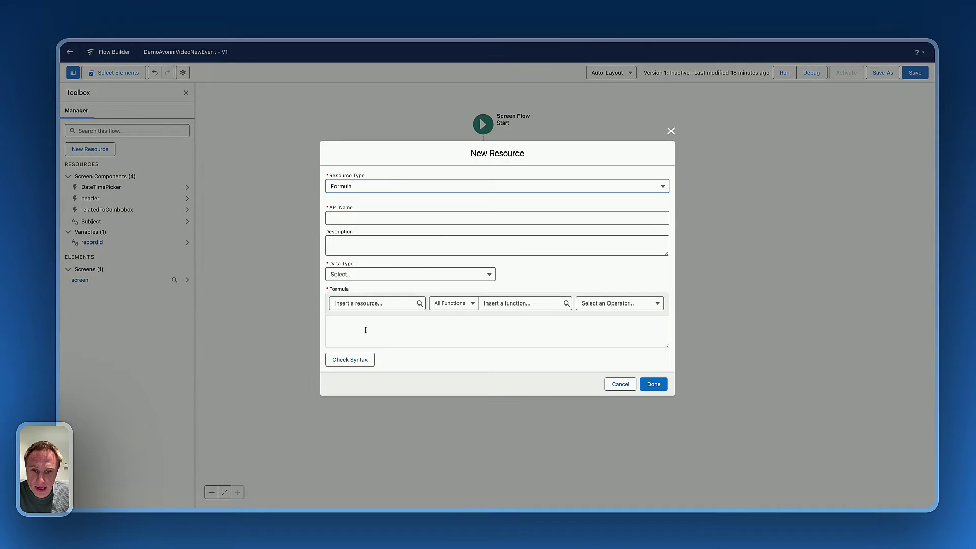
pyautogui.click(349, 218)
pyautogui.write('End')
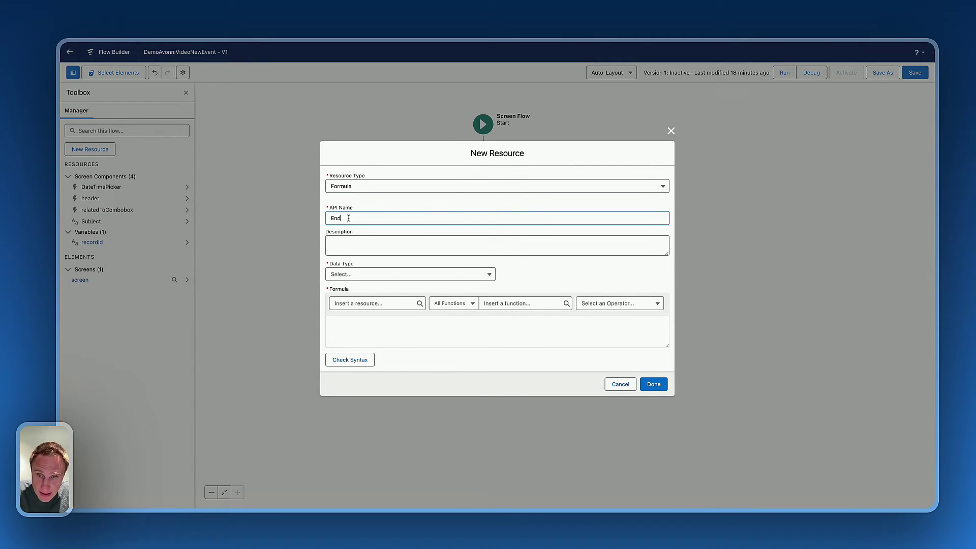
pyautogui.write('Time')
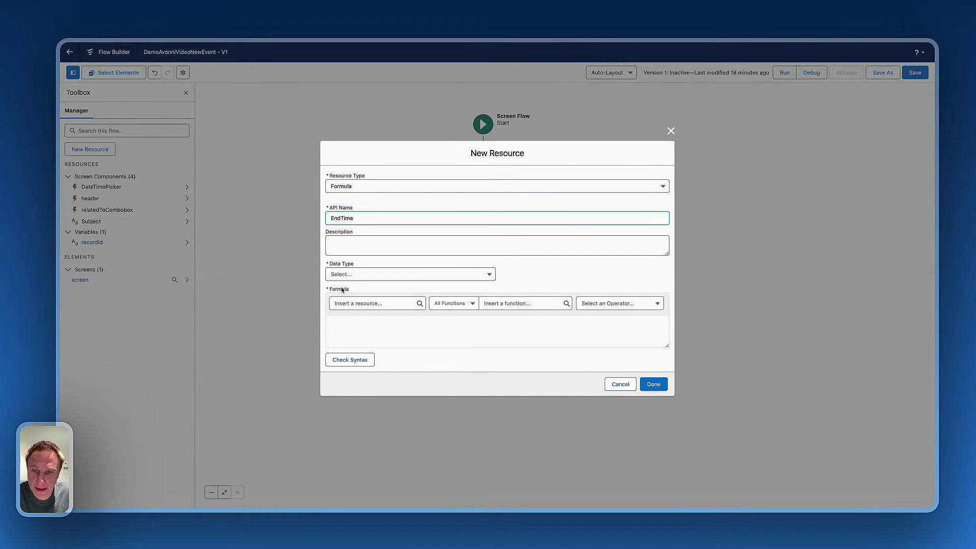
pyautogui.click(356, 274)
pyautogui.click(359, 357)
# Enter the formula {!DateTimePicker.value} + (30/1440), check its syntax, and save it
pyautogui.click(358, 325)
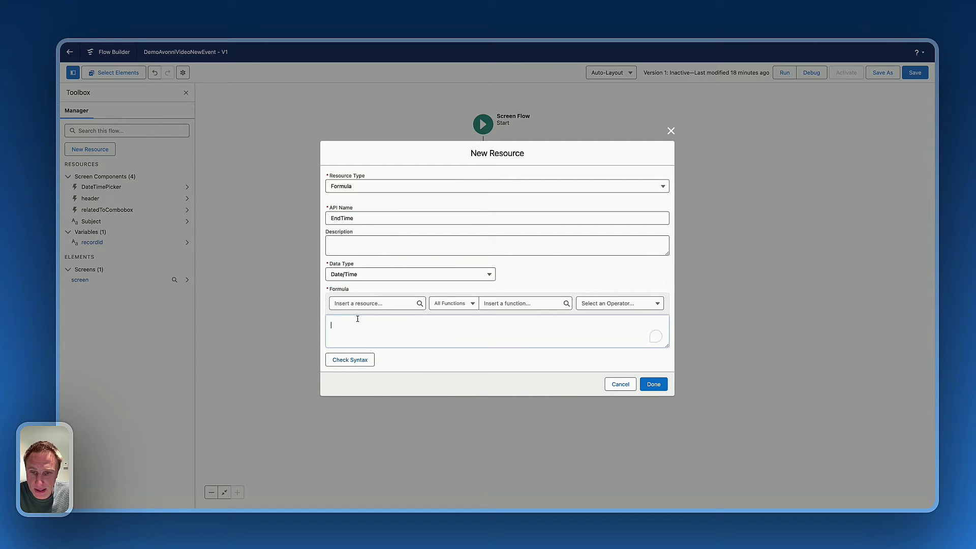
pyautogui.click(363, 303)
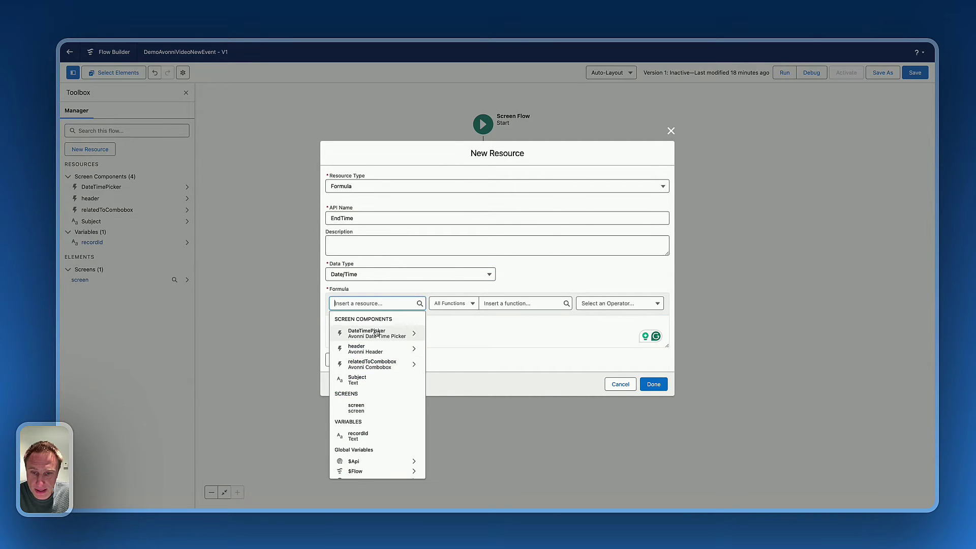
pyautogui.click(383, 334)
pyautogui.scroll(-5, 374, 443)
pyautogui.scroll(-5, 374, 443)
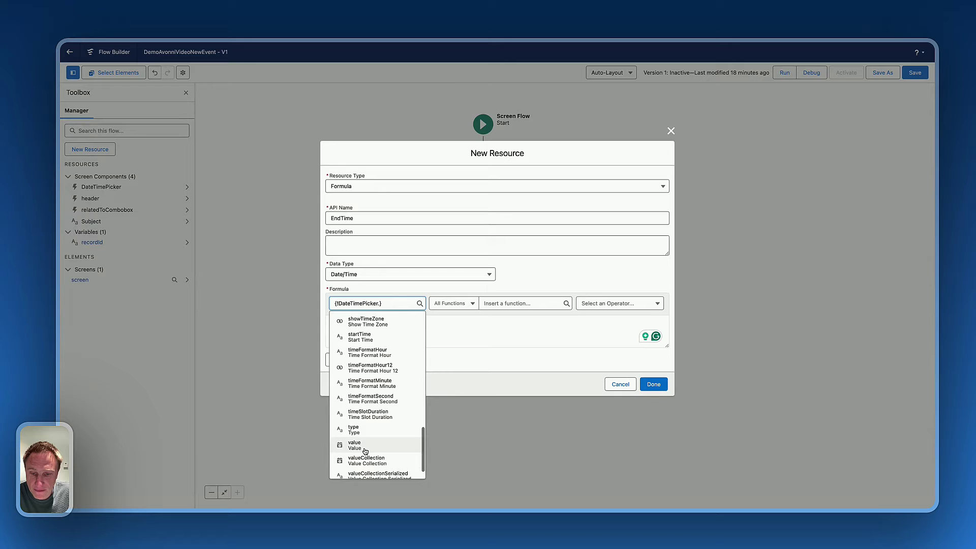
pyautogui.click(376, 424)
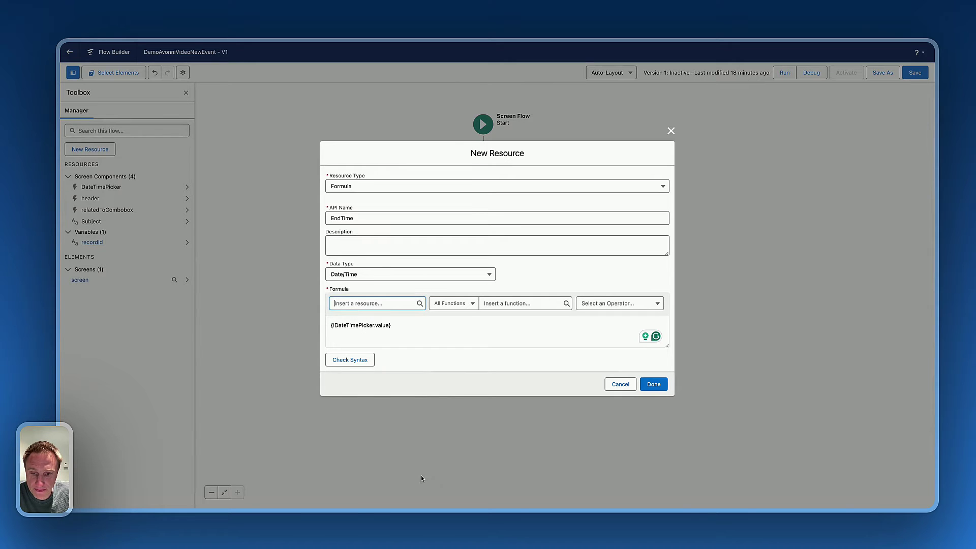
pyautogui.click(421, 333)
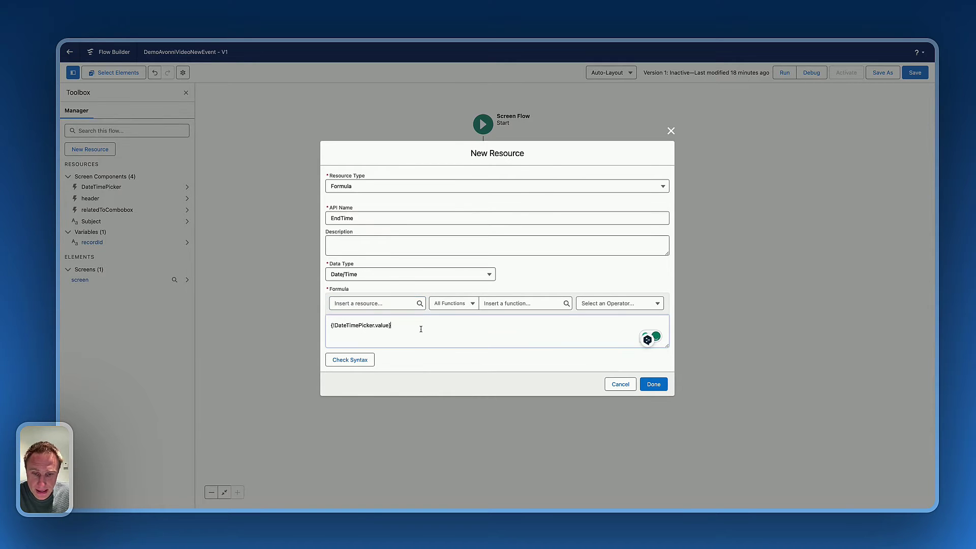
pyautogui.click(399, 491)
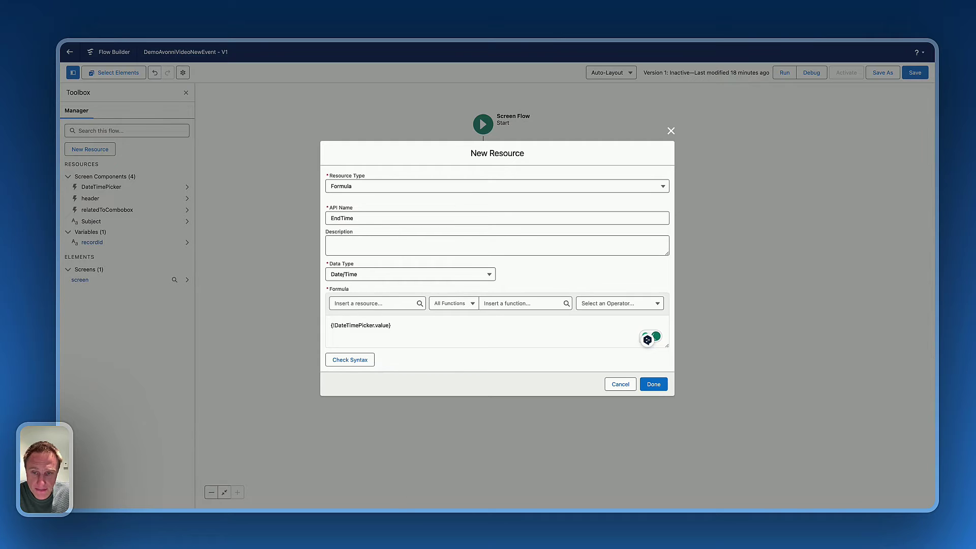
pyautogui.click(446, 324)
pyautogui.write('+')
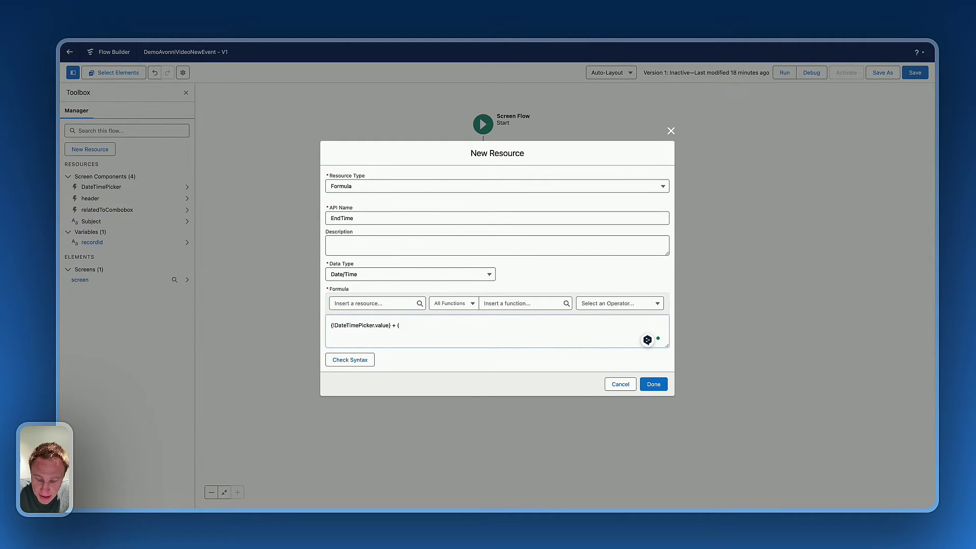
pyautogui.write(' (30/')
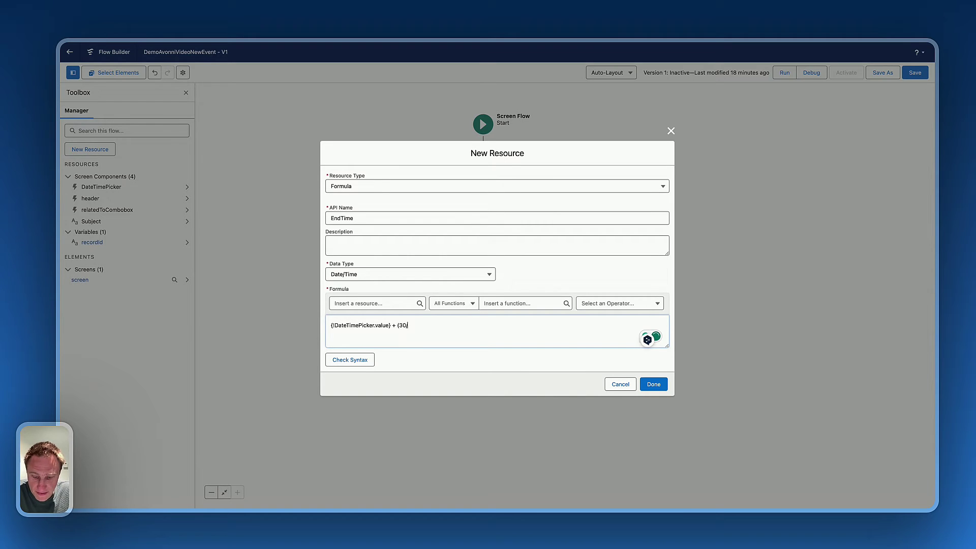
pyautogui.write('1440')
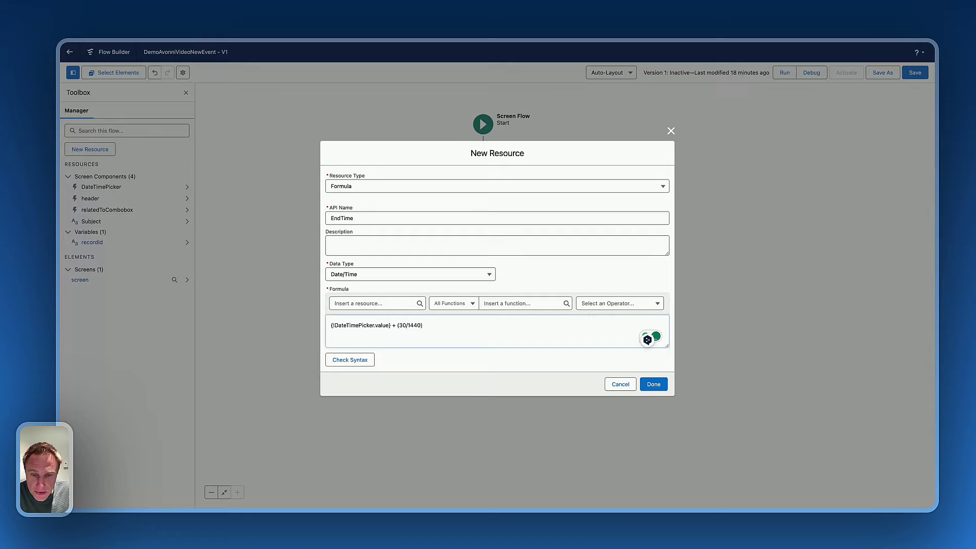
pyautogui.click(346, 359)
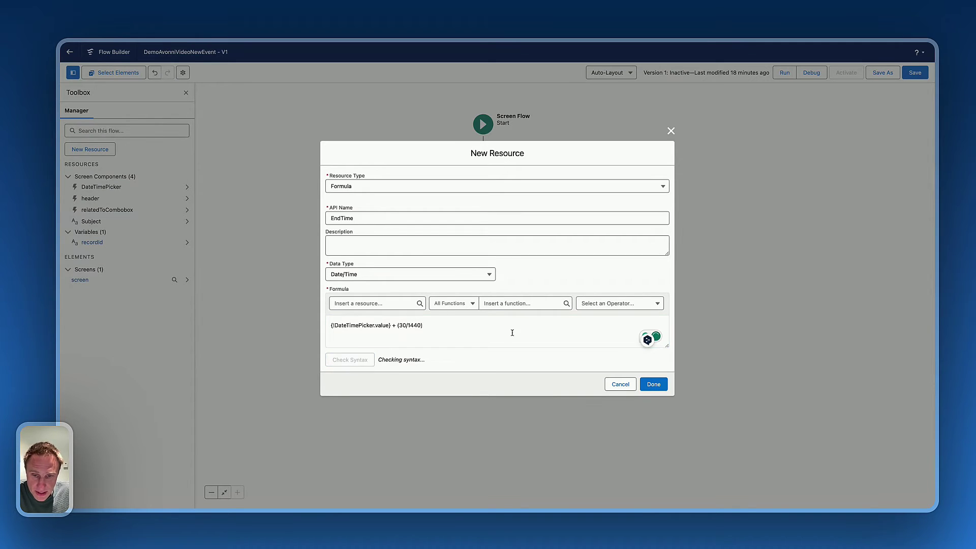
pyautogui.click(655, 385)
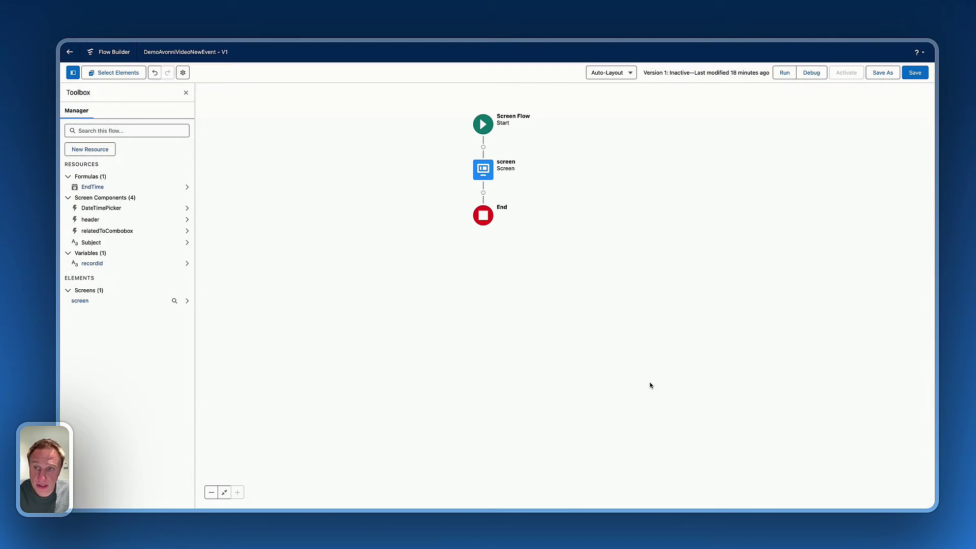
# Add a Create Records step named createNewEvent creating one record from separate resources
pyautogui.click(483, 192)
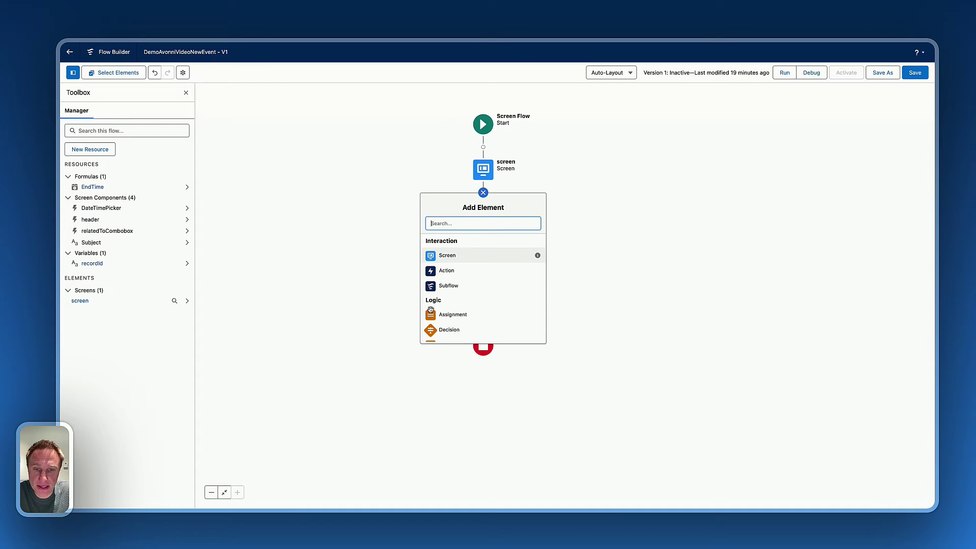
pyautogui.scroll(-5, 457, 284)
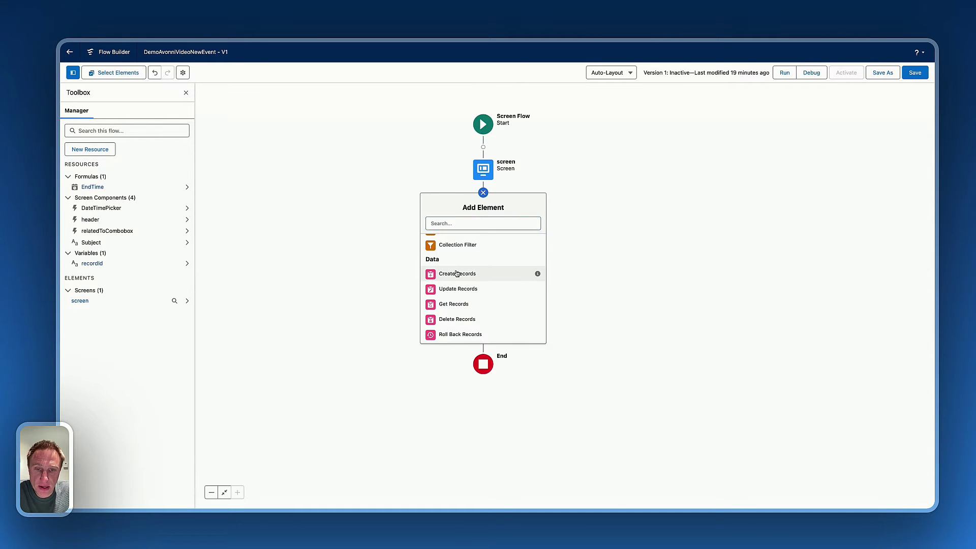
pyautogui.click(458, 274)
pyautogui.click(631, 121)
pyautogui.write('crea')
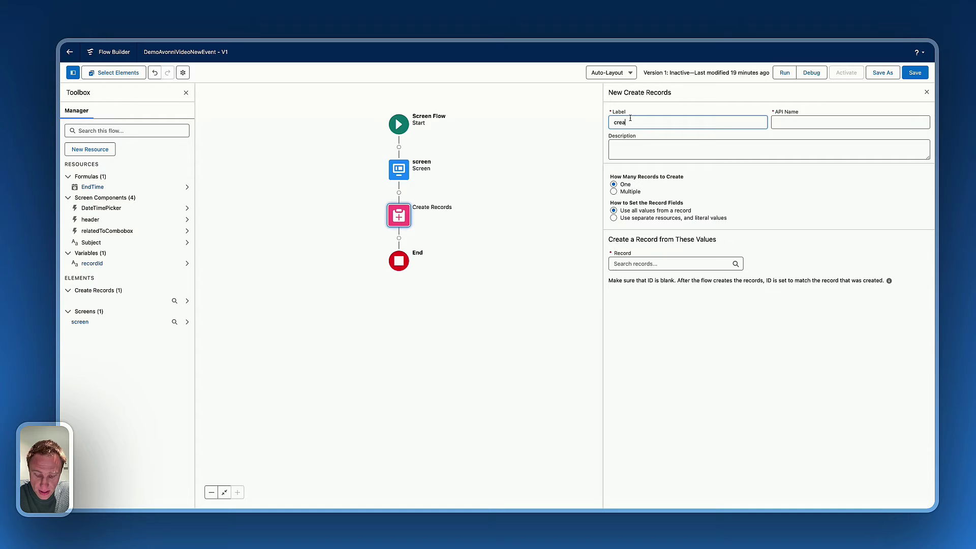
pyautogui.write('teNewEvent')
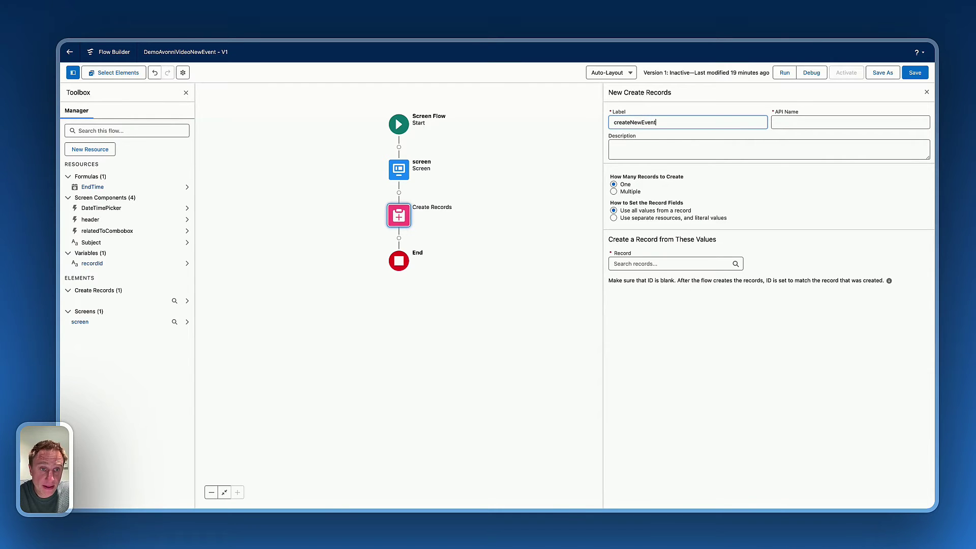
pyautogui.press('Tab')
pyautogui.press('Tab')
pyautogui.click(624, 192)
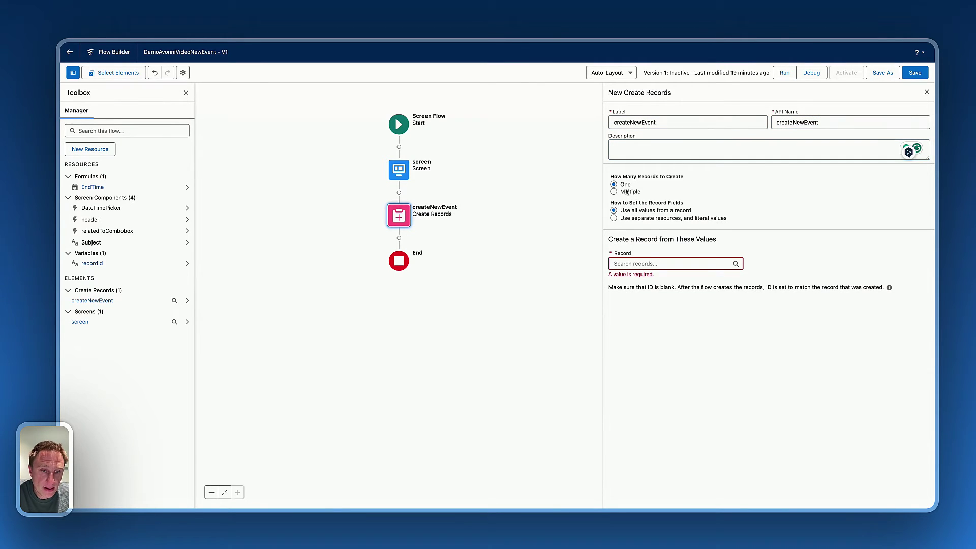
pyautogui.click(623, 185)
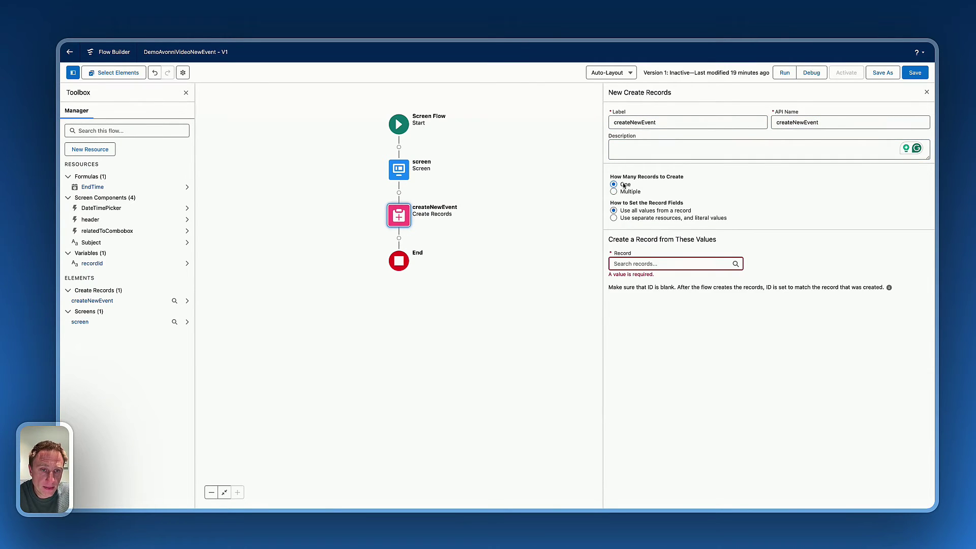
pyautogui.click(633, 218)
pyautogui.click(632, 262)
# Make the new record an Event and map its Subject field to the Subject screen input
pyautogui.write('eve')
pyautogui.click(634, 310)
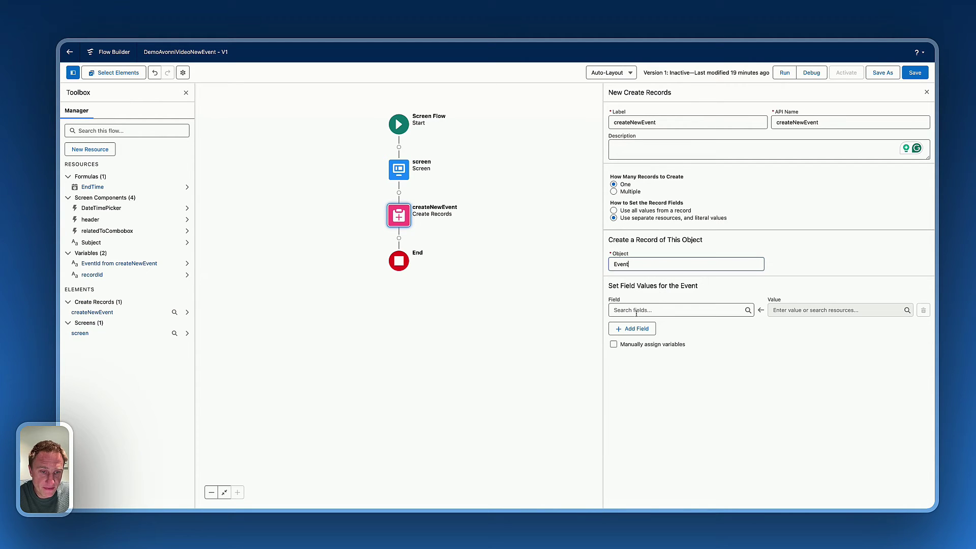
pyautogui.click(636, 310)
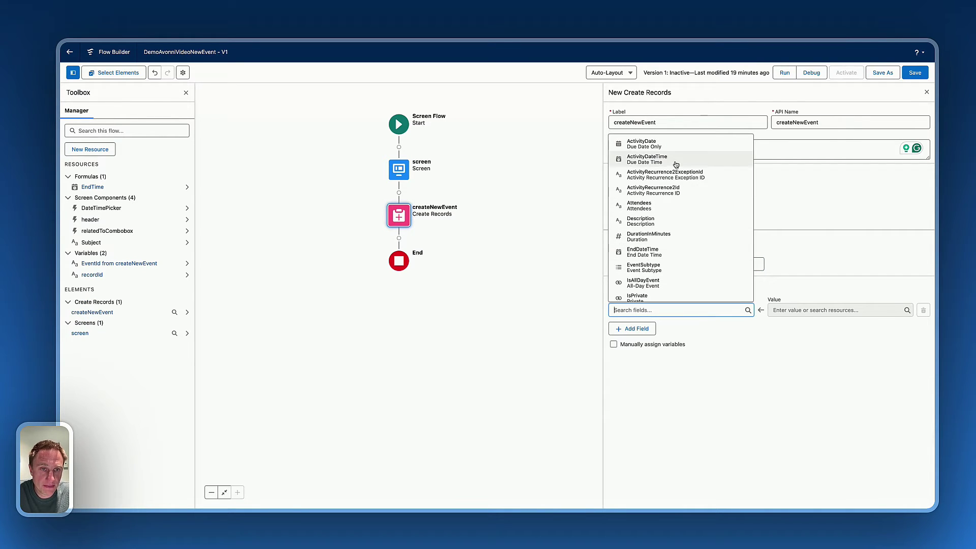
pyautogui.scroll(-5, 671, 220)
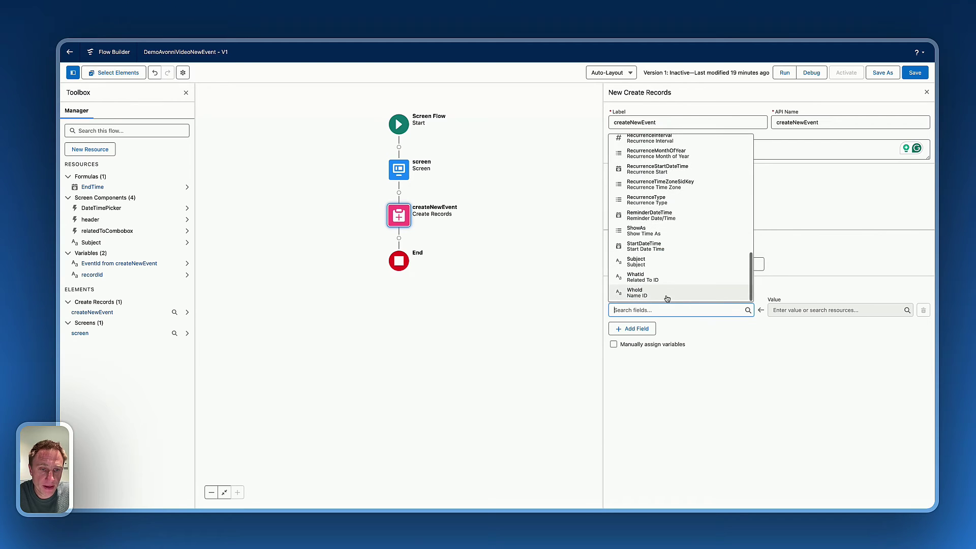
pyautogui.click(641, 262)
pyautogui.click(804, 311)
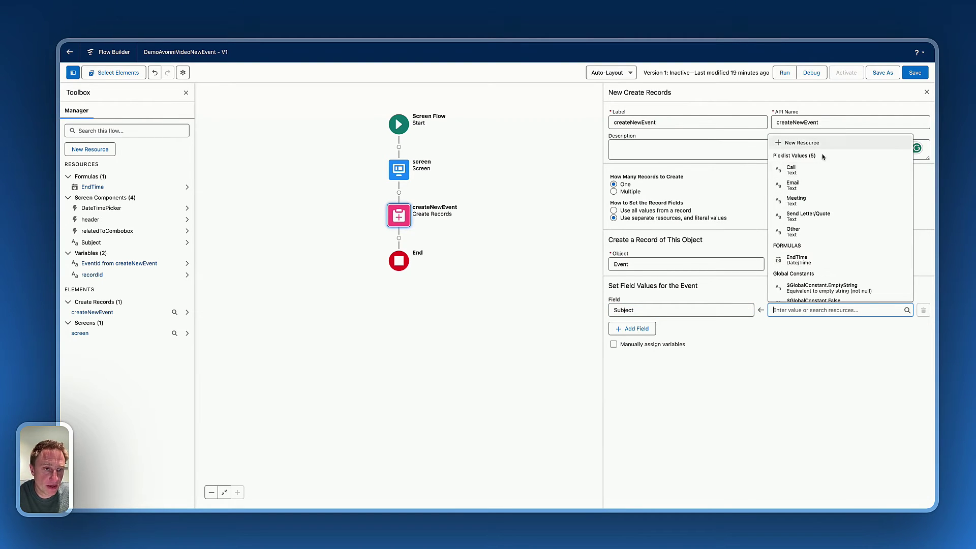
pyautogui.scroll(-4, 809, 229)
pyautogui.scroll(-4, 812, 245)
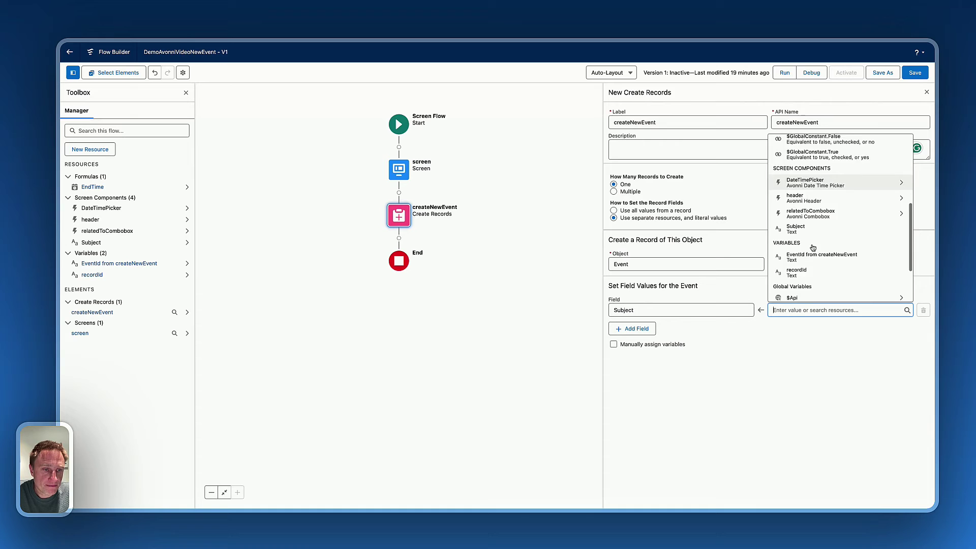
pyautogui.click(800, 187)
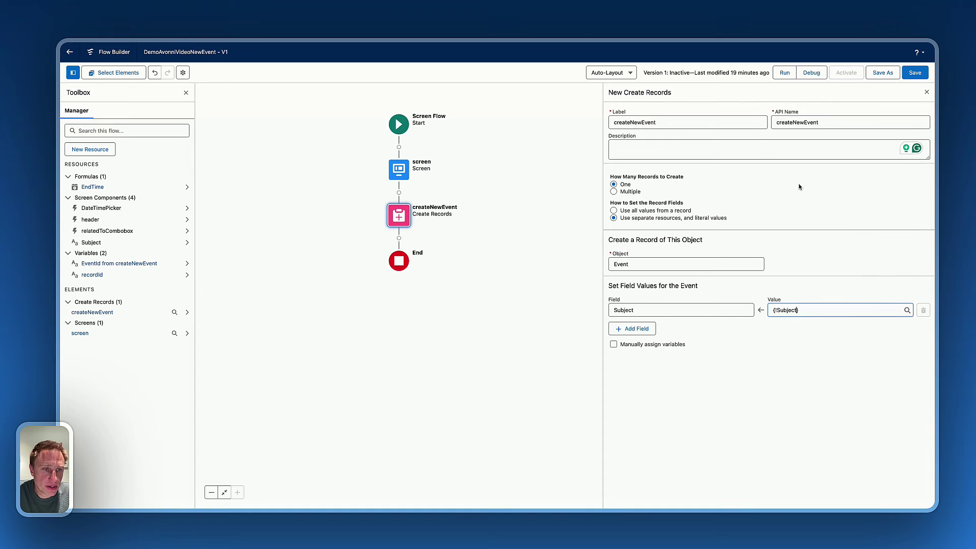
# Map StartDateTime to the DateTimePicker component's value
pyautogui.click(621, 329)
pyautogui.click(678, 334)
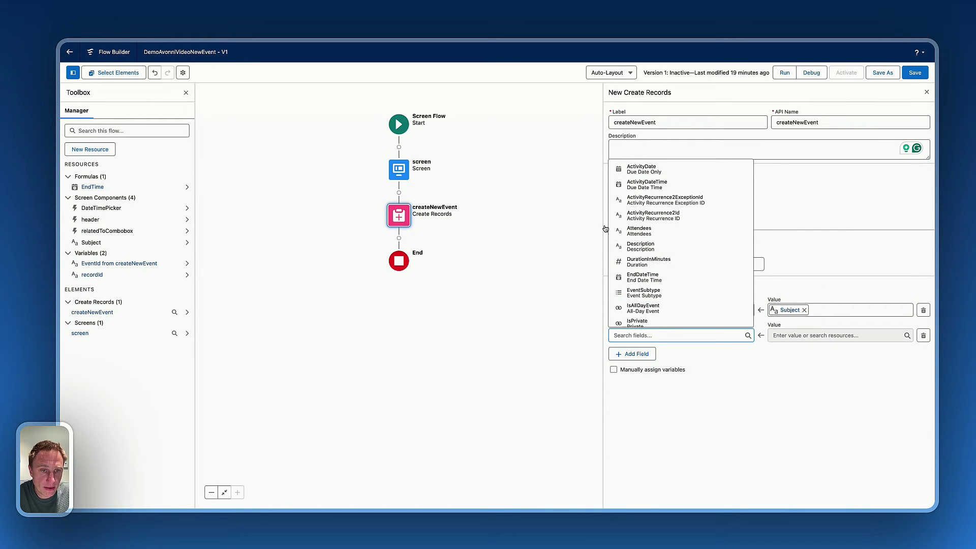
pyautogui.scroll(-6, 658, 256)
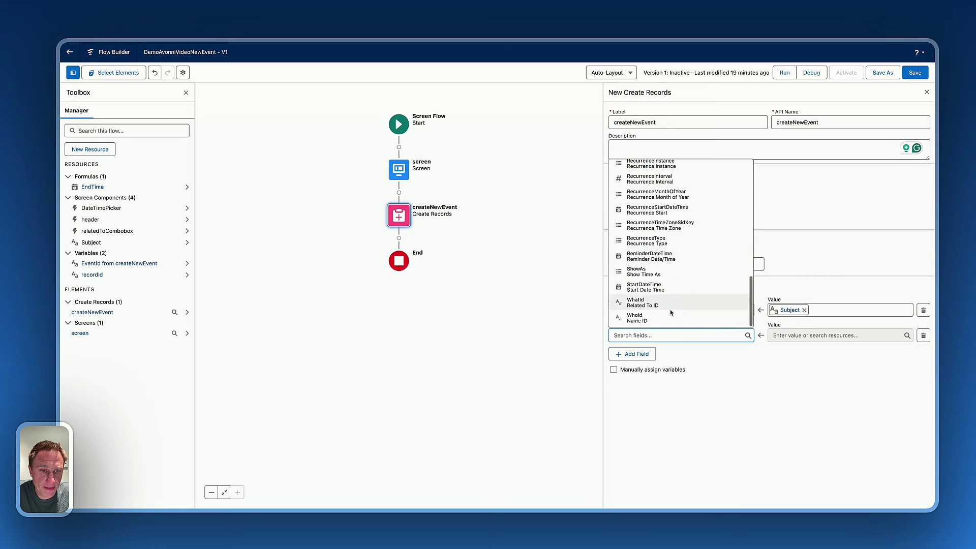
pyautogui.click(651, 288)
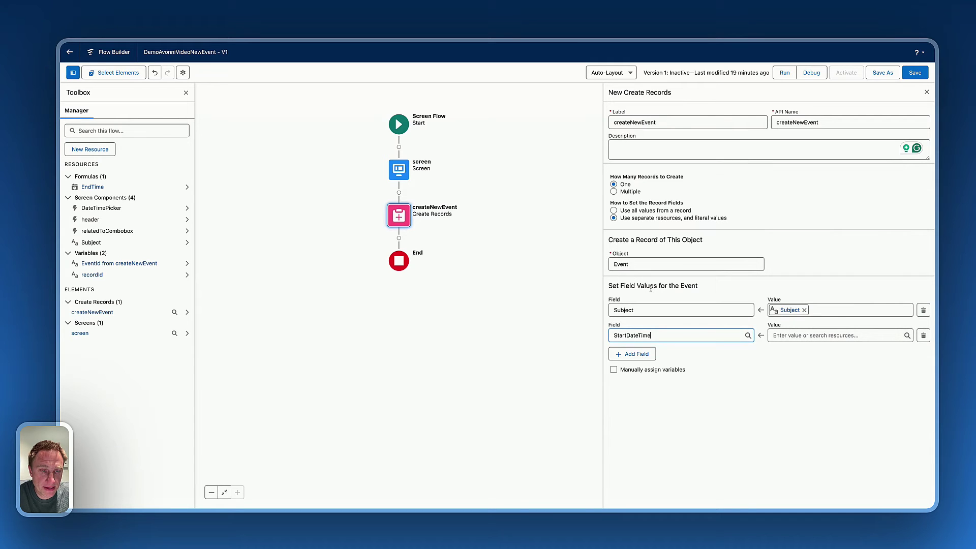
pyautogui.click(803, 335)
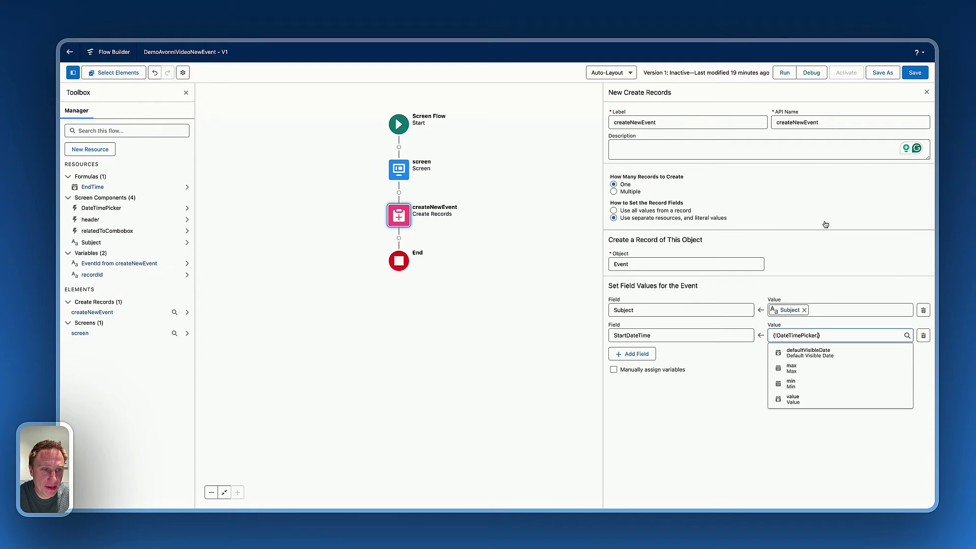
pyautogui.click(824, 225)
pyautogui.click(796, 402)
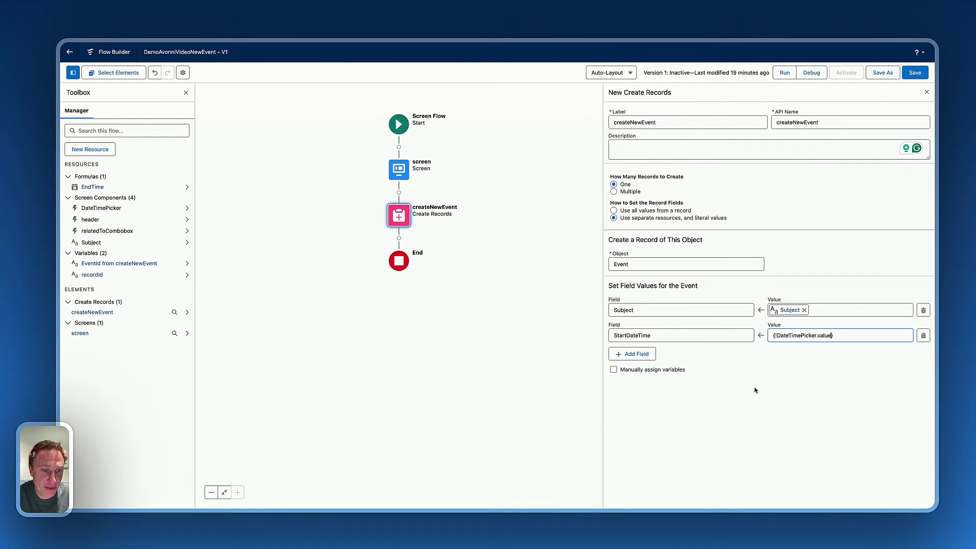
# Map EndDateTime to the EndTime formula and add a fourth field row
pyautogui.click(625, 355)
pyautogui.click(658, 361)
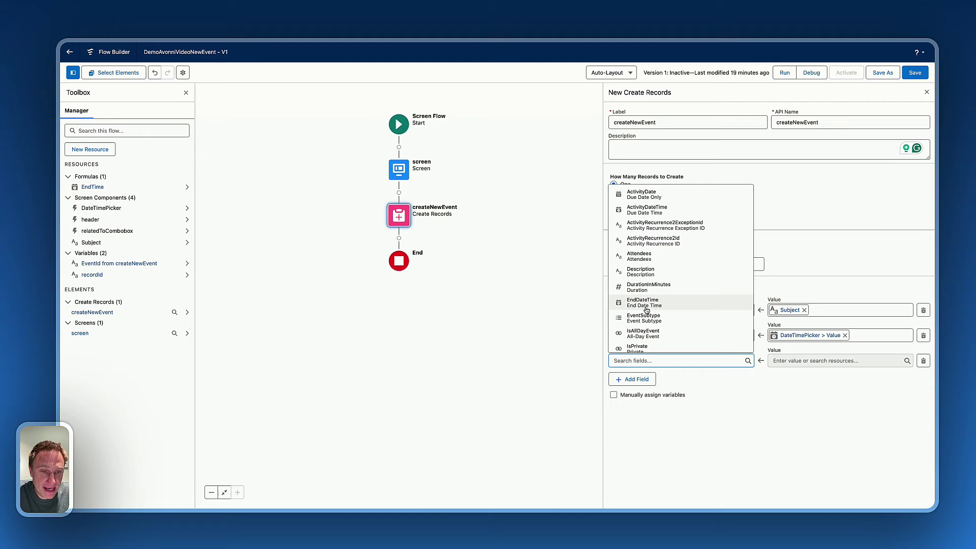
pyautogui.click(647, 305)
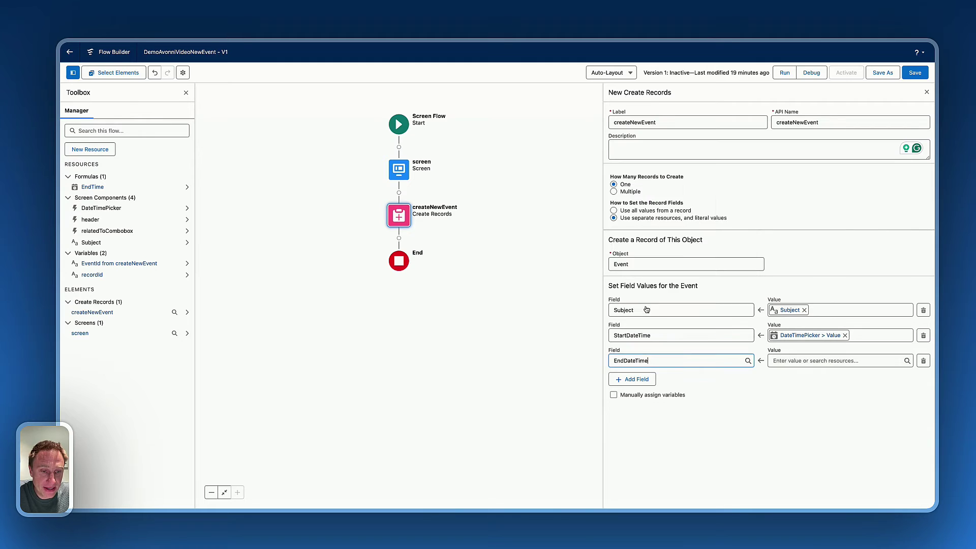
pyautogui.click(811, 362)
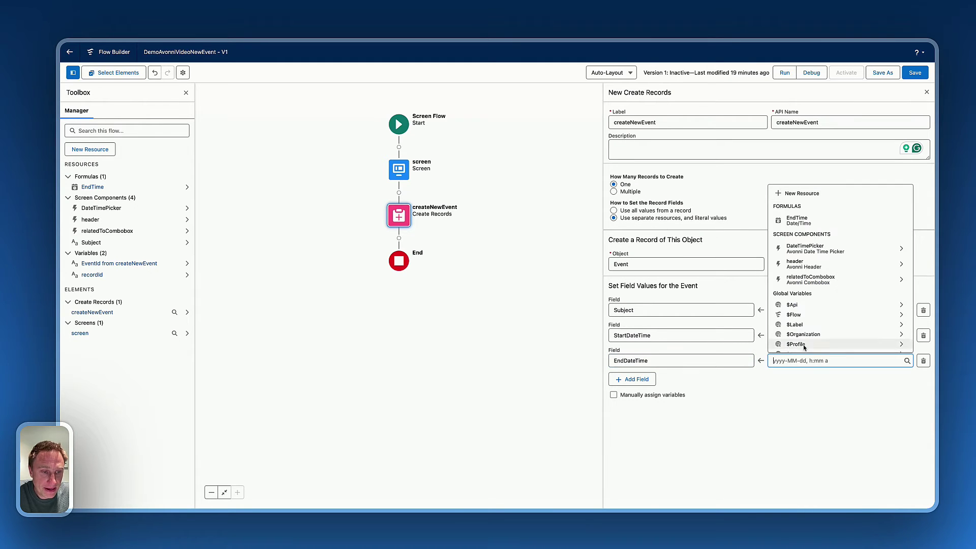
pyautogui.click(806, 221)
pyautogui.click(639, 379)
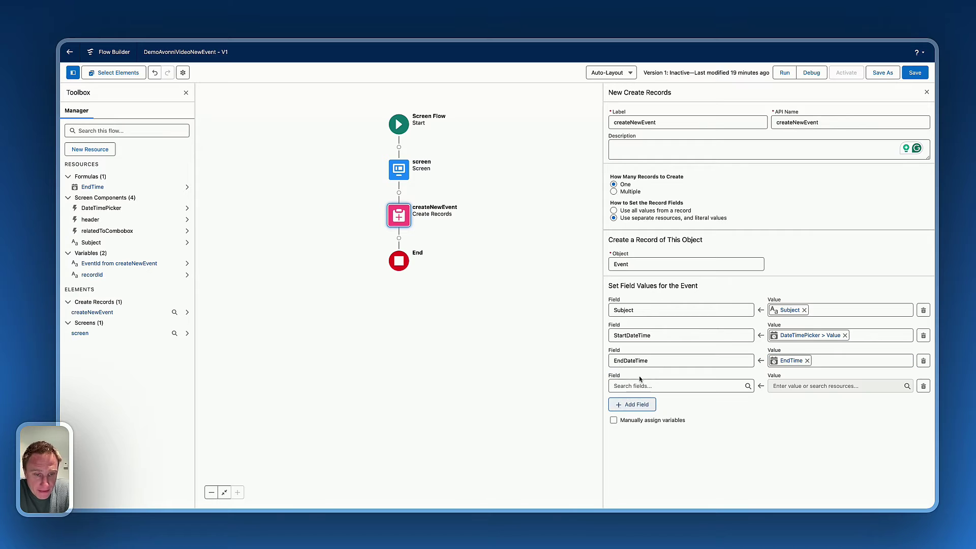
# Map WhatId to the relatedToCombobox value, then save and activate the event flow
pyautogui.click(638, 388)
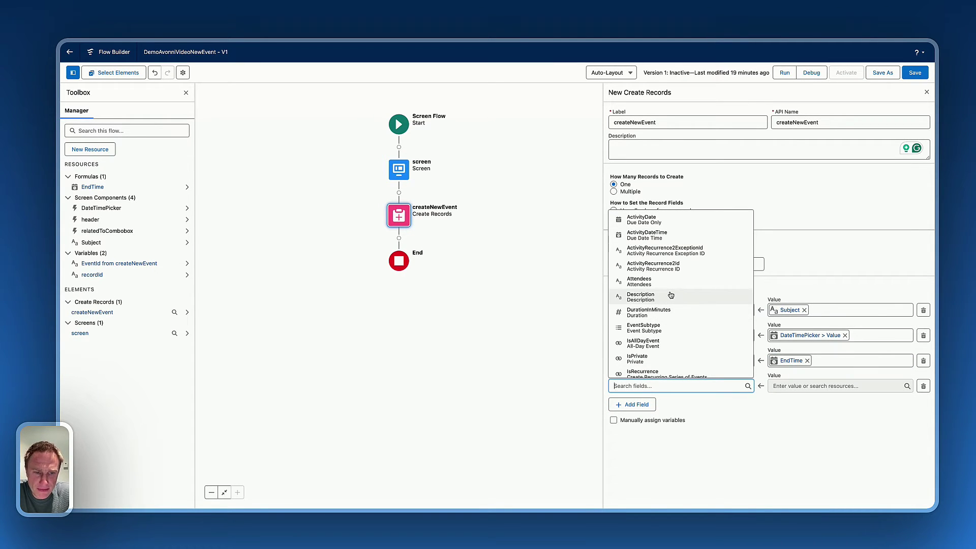
pyautogui.scroll(-10, 656, 308)
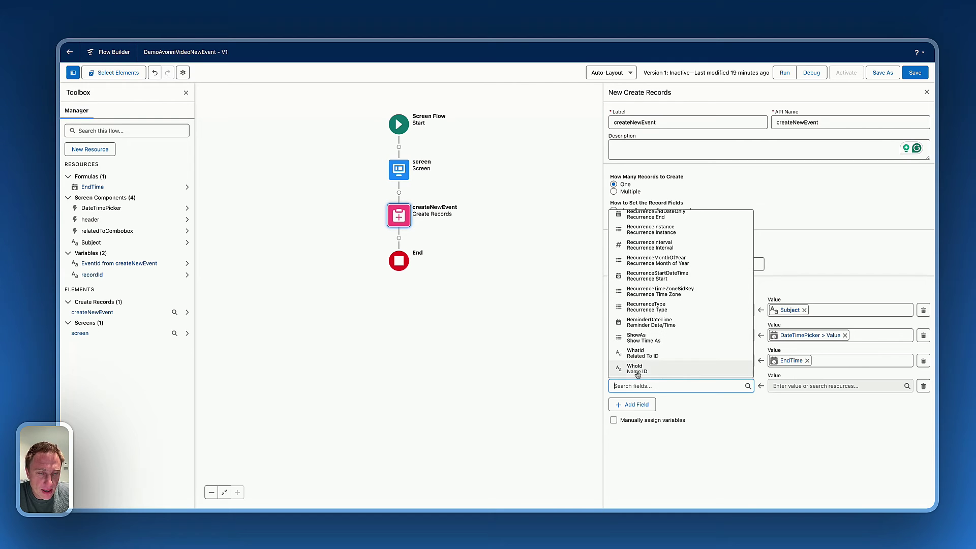
pyautogui.click(664, 355)
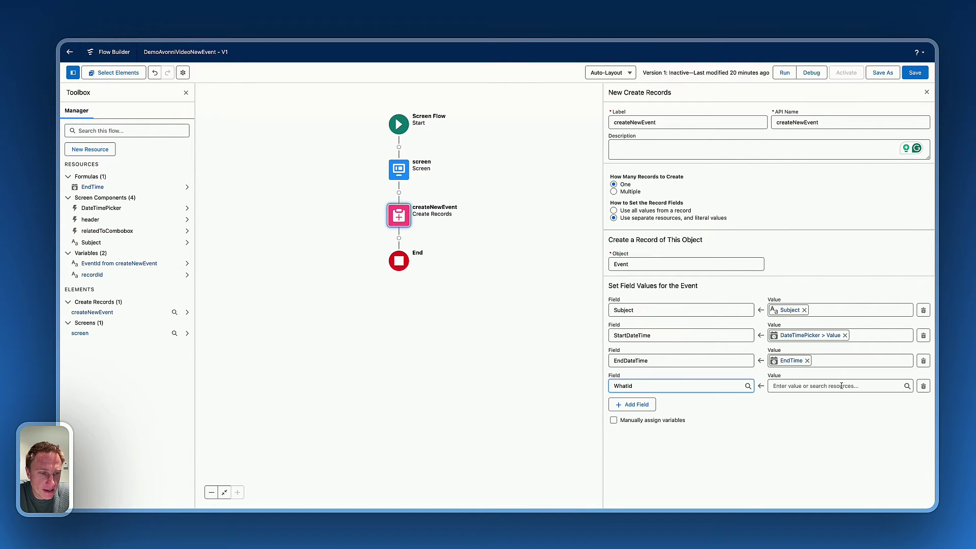
pyautogui.click(824, 386)
pyautogui.scroll(-3, 826, 300)
pyautogui.scroll(-5, 826, 300)
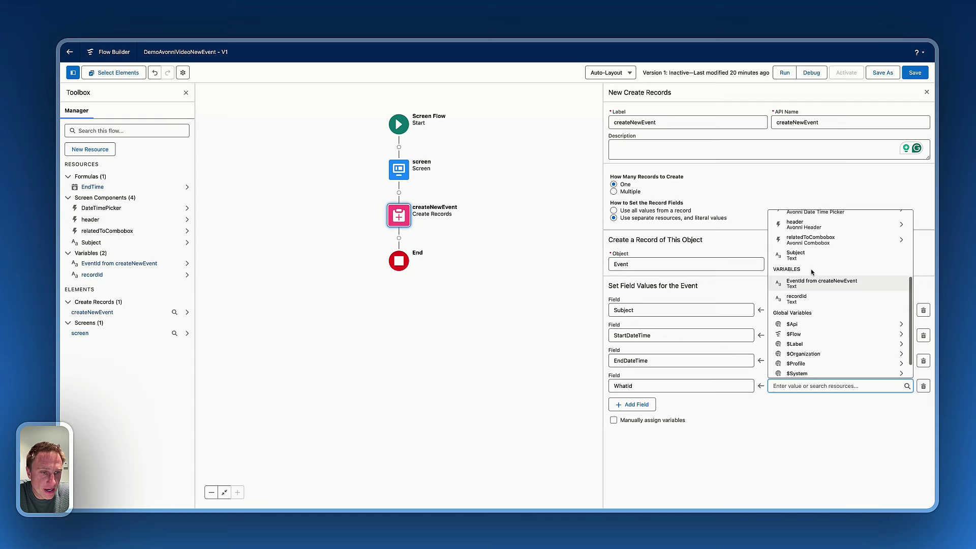
pyautogui.scroll(4, 825, 295)
pyautogui.click(823, 289)
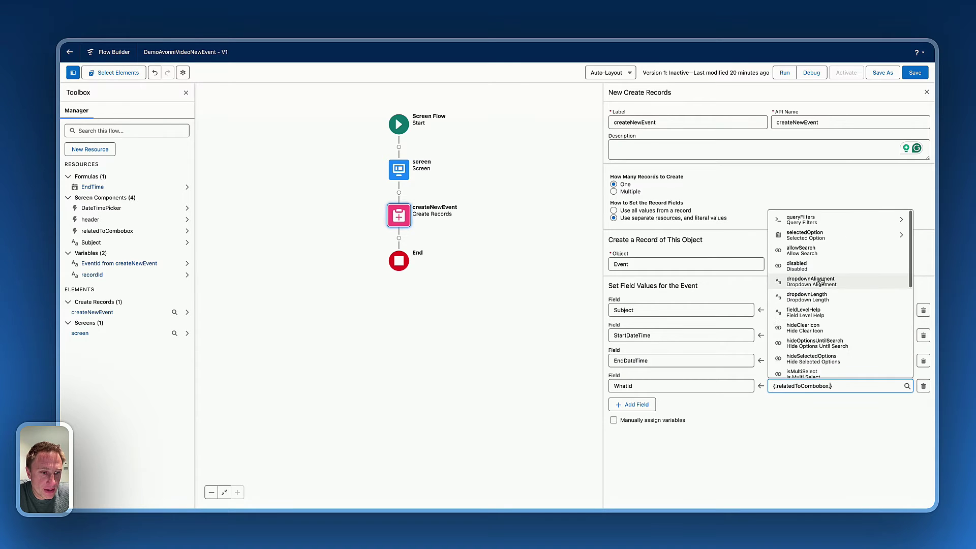
pyautogui.scroll(-3, 824, 305)
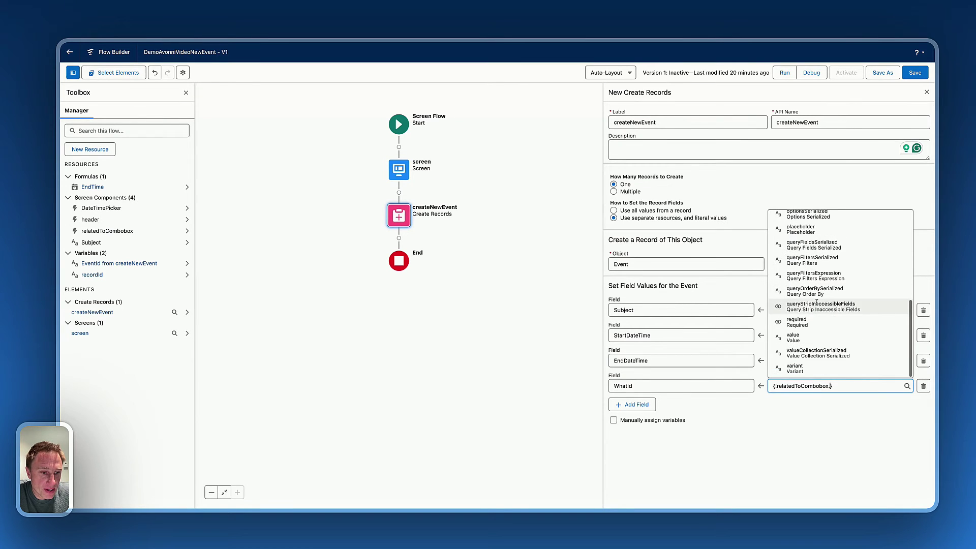
pyautogui.click(806, 338)
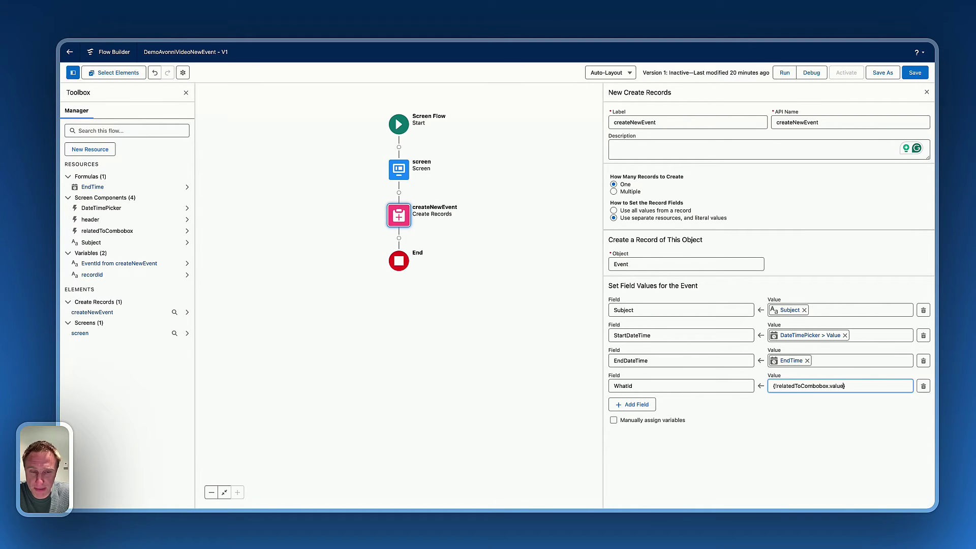
pyautogui.click(916, 73)
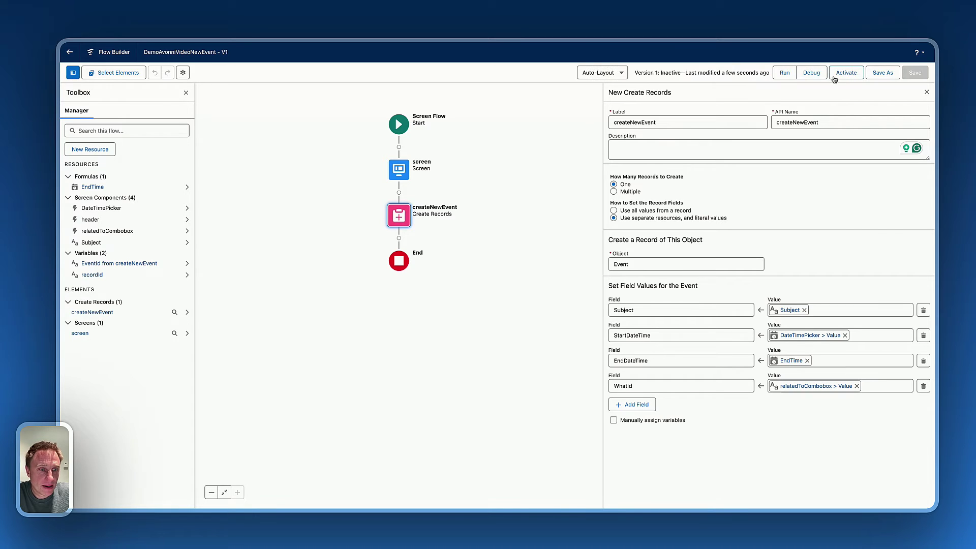
pyautogui.click(841, 74)
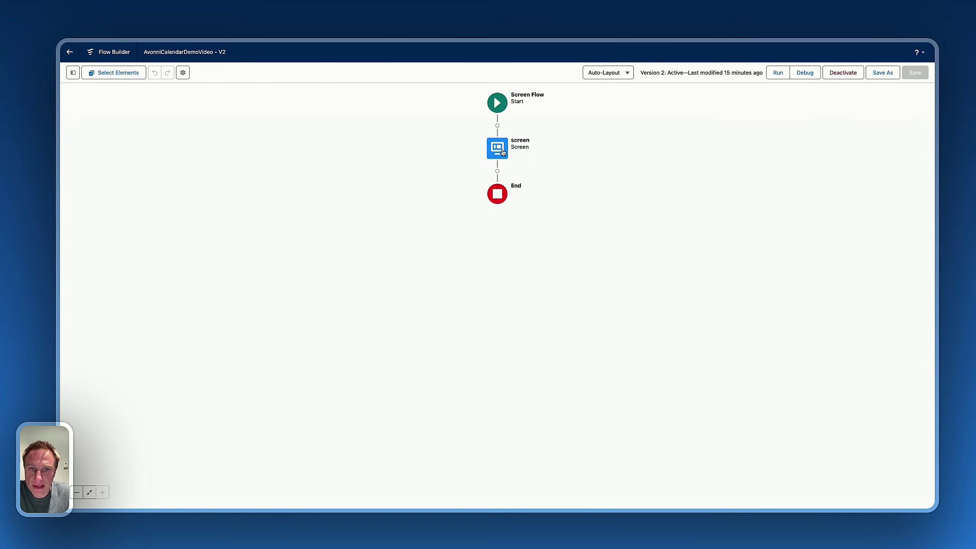
# Open the Component Builder for the Avonni Calendar on the flow's screen
pyautogui.doubleClick(502, 153)
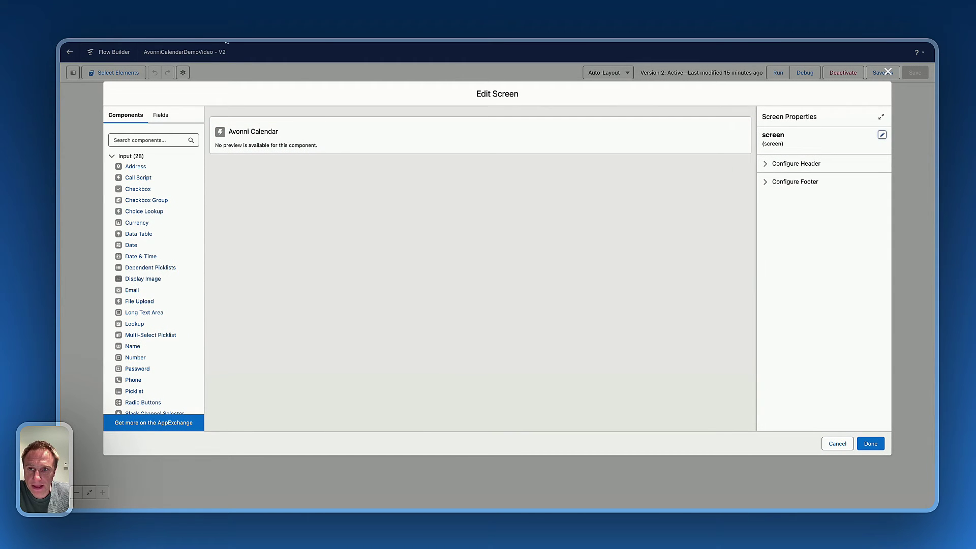
pyautogui.click(346, 138)
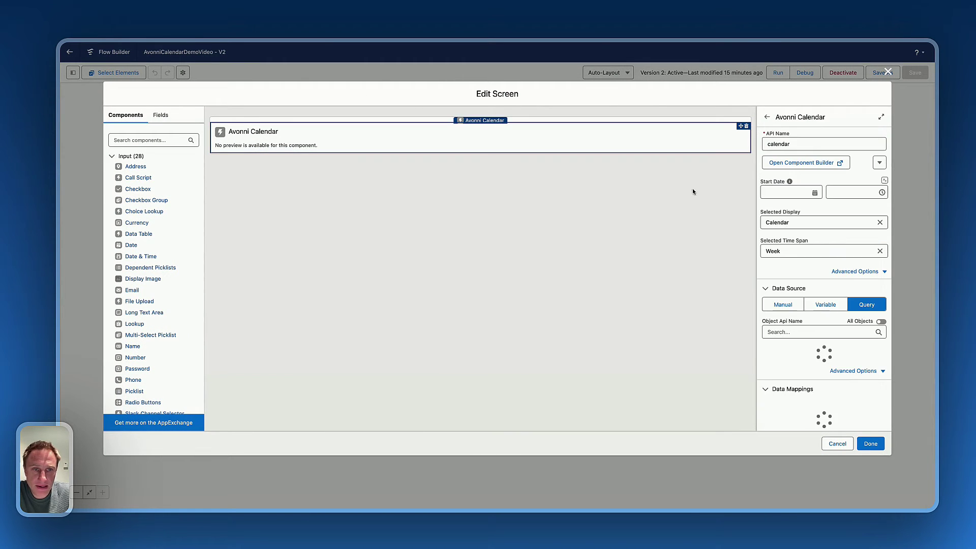
pyautogui.click(795, 168)
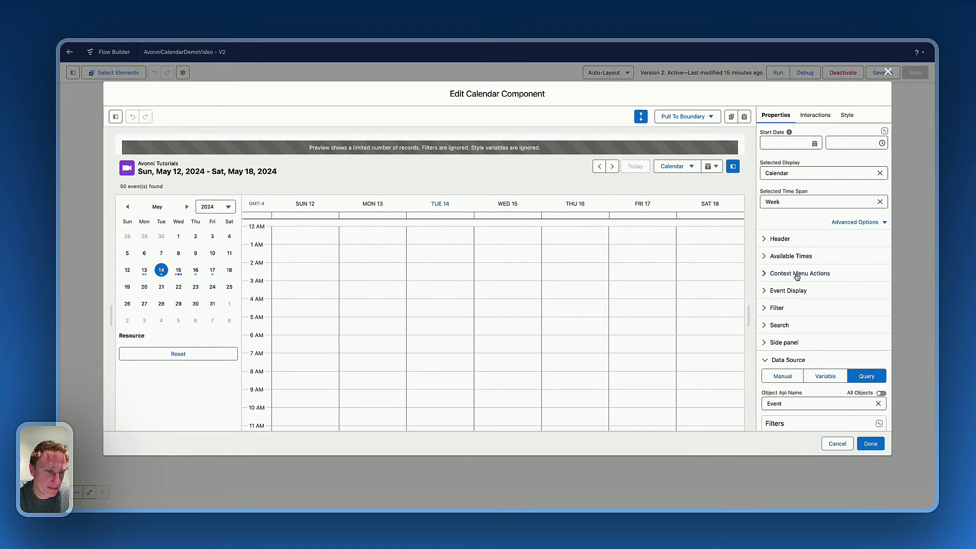
# Add a 'New Event' header action to the calendar and try it in the preview toolbar
pyautogui.click(781, 240)
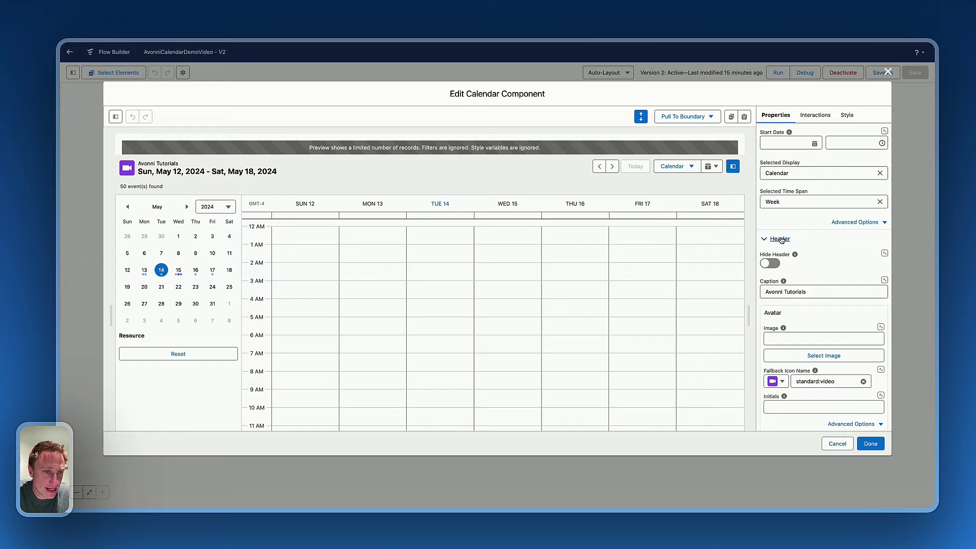
pyautogui.scroll(-5, 802, 372)
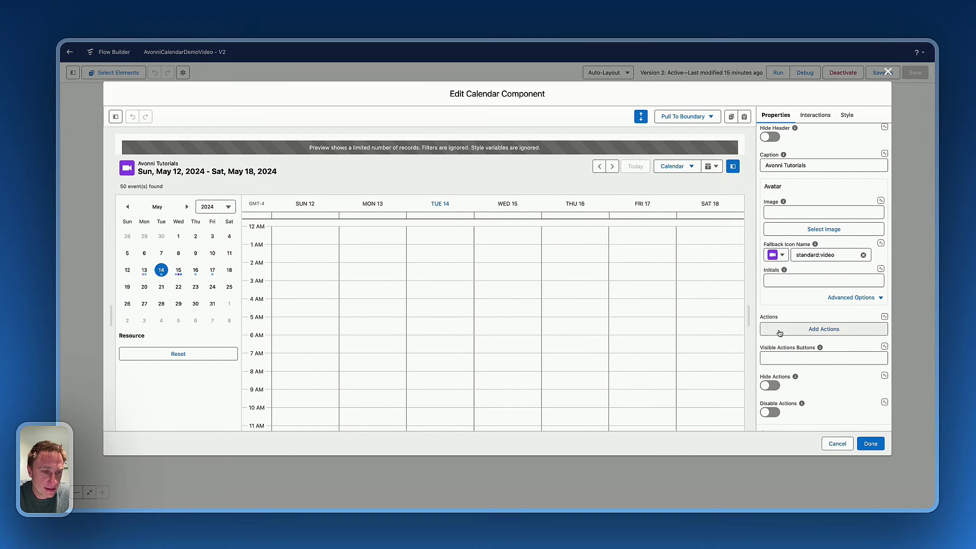
pyautogui.click(779, 336)
pyautogui.write('New Event')
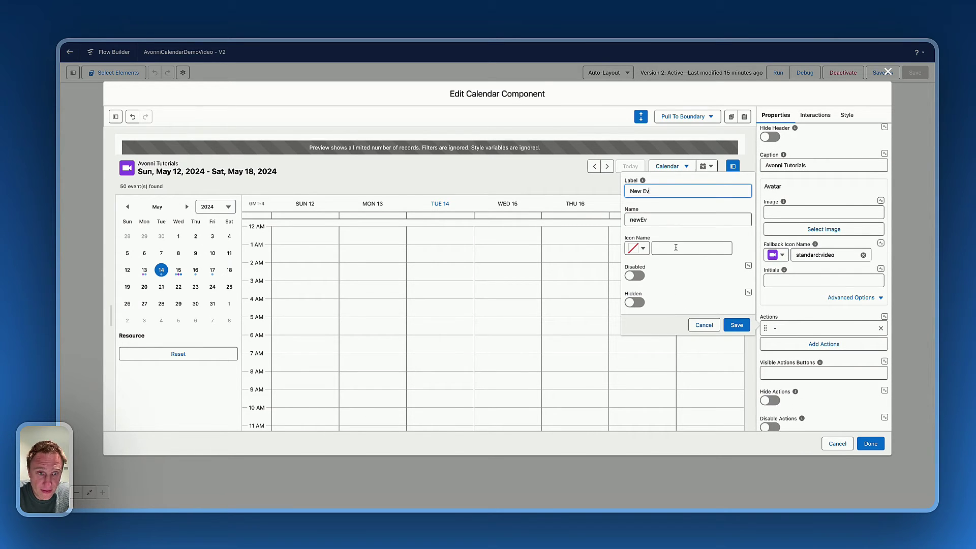
pyautogui.click(737, 325)
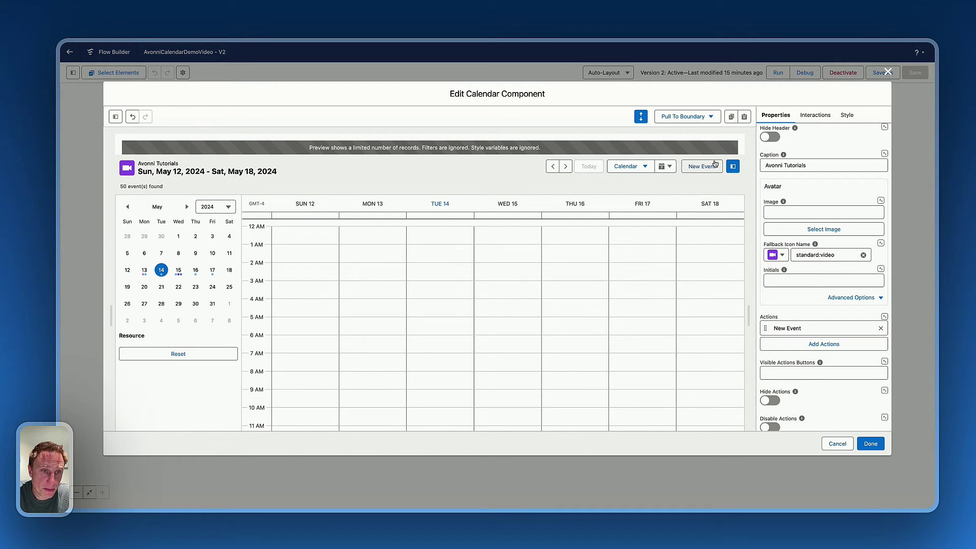
pyautogui.click(703, 167)
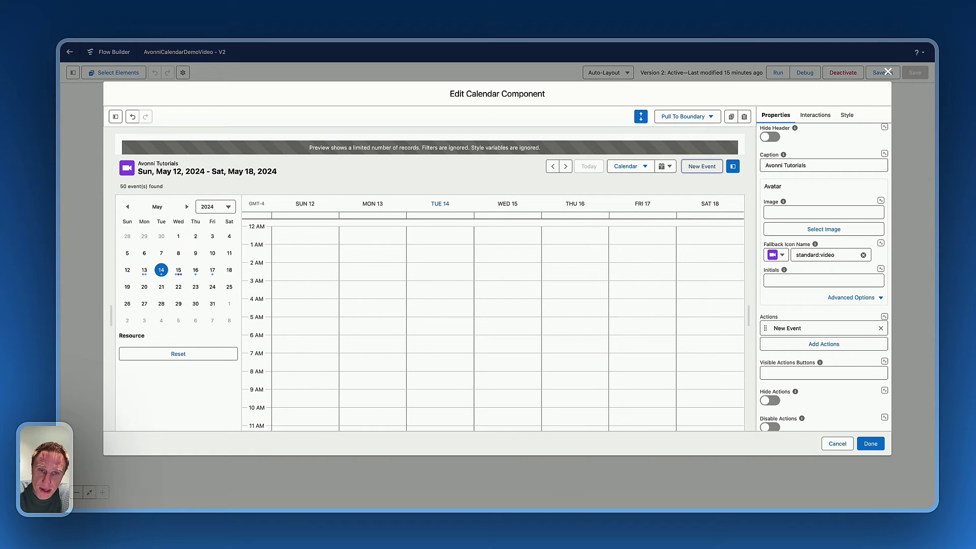
# Add a New Event toolbar interaction of type Open Flow Dialog using flow DemoAvonniVideoNewEvent
pyautogui.click(817, 117)
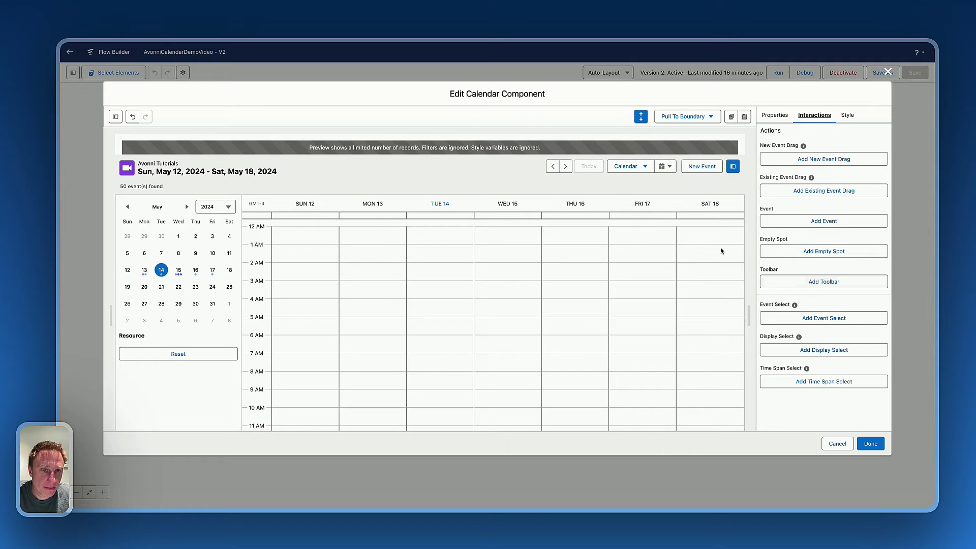
pyautogui.click(801, 281)
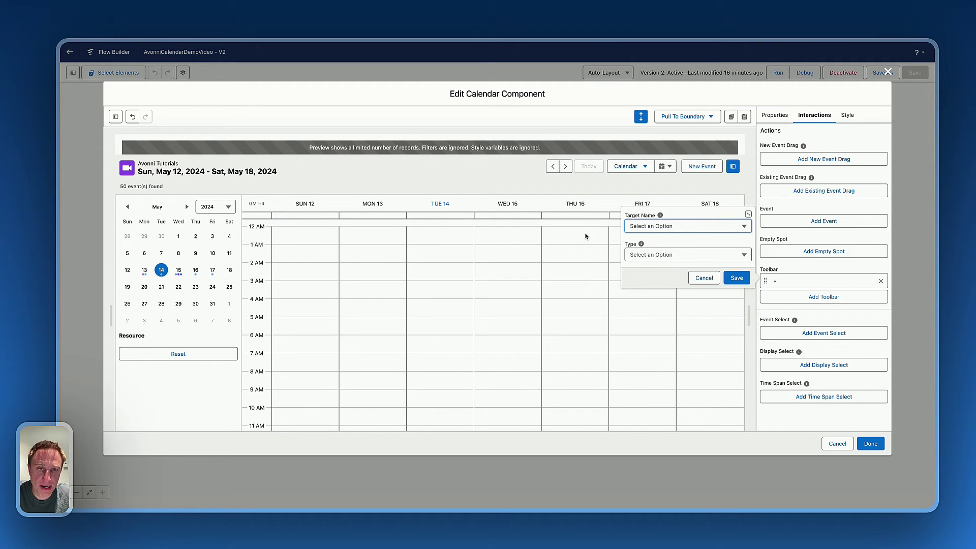
pyautogui.click(669, 226)
pyautogui.click(662, 243)
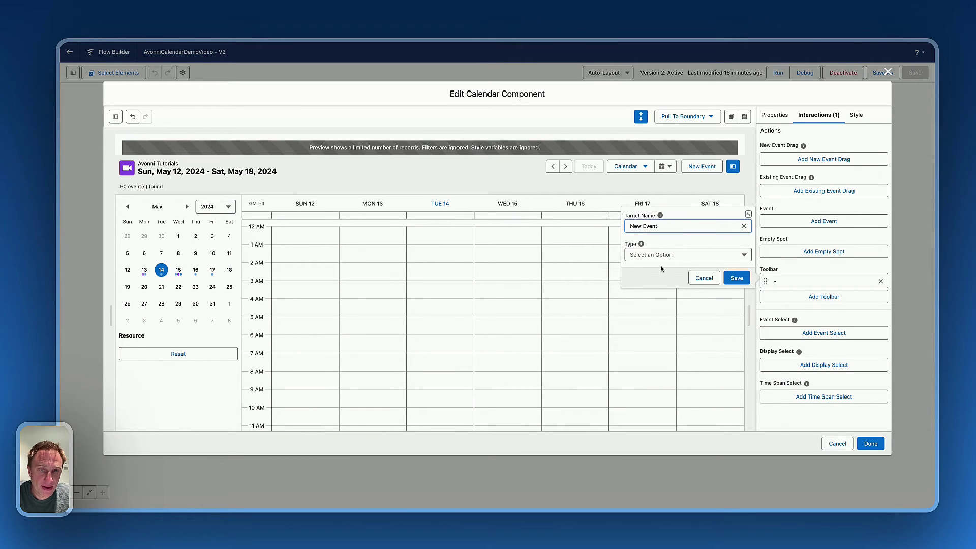
pyautogui.click(663, 256)
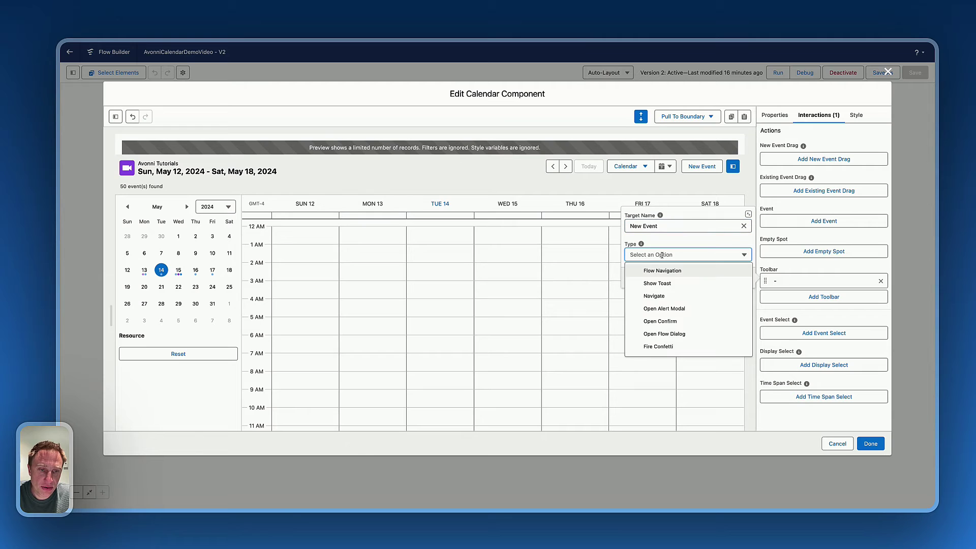
pyautogui.click(668, 334)
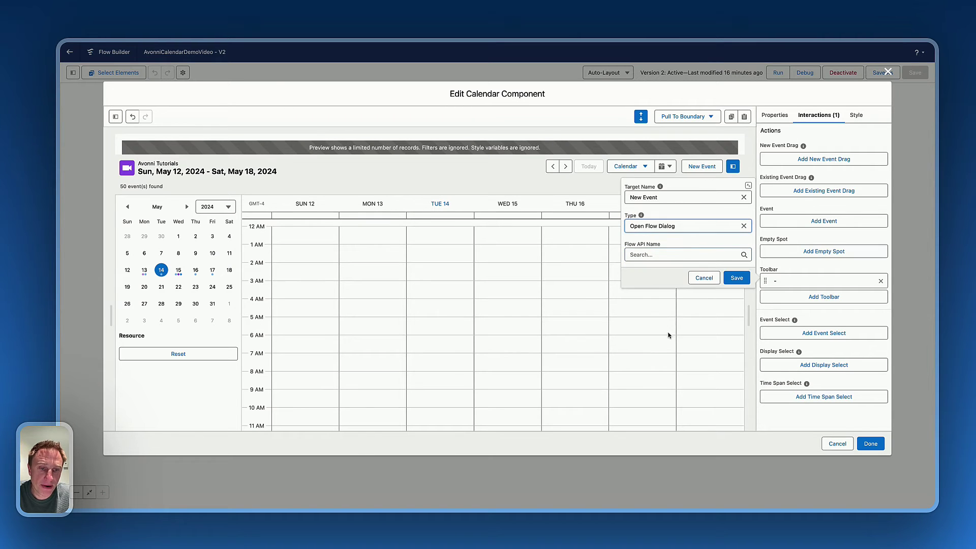
pyautogui.click(651, 257)
pyautogui.write('demo')
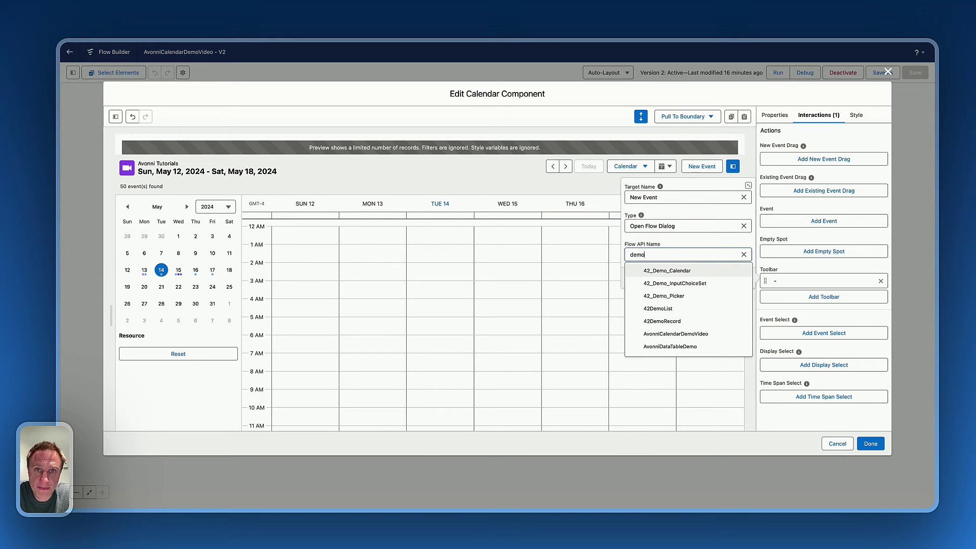
pyautogui.write('av')
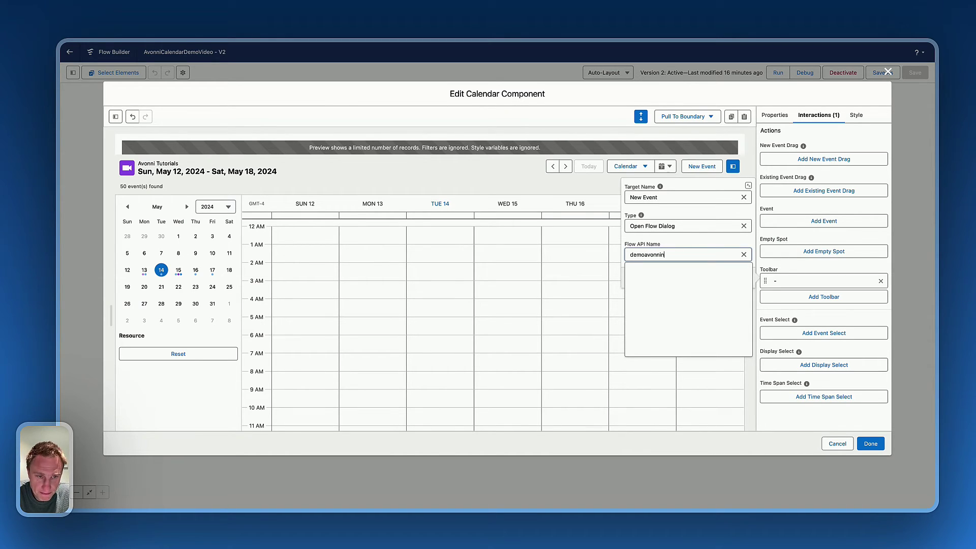
pyautogui.write('onnin')
pyautogui.press('BackSpace')
pyautogui.write('v')
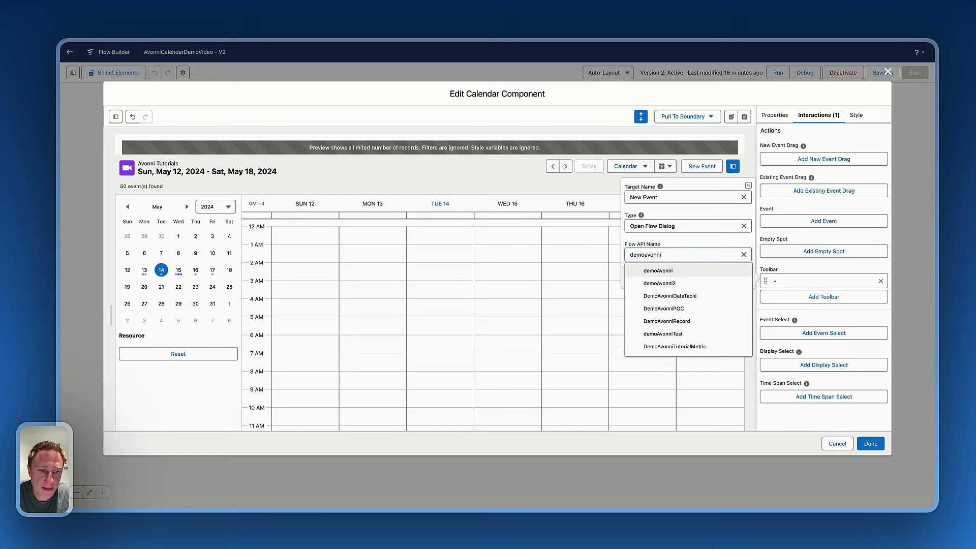
pyautogui.click(684, 271)
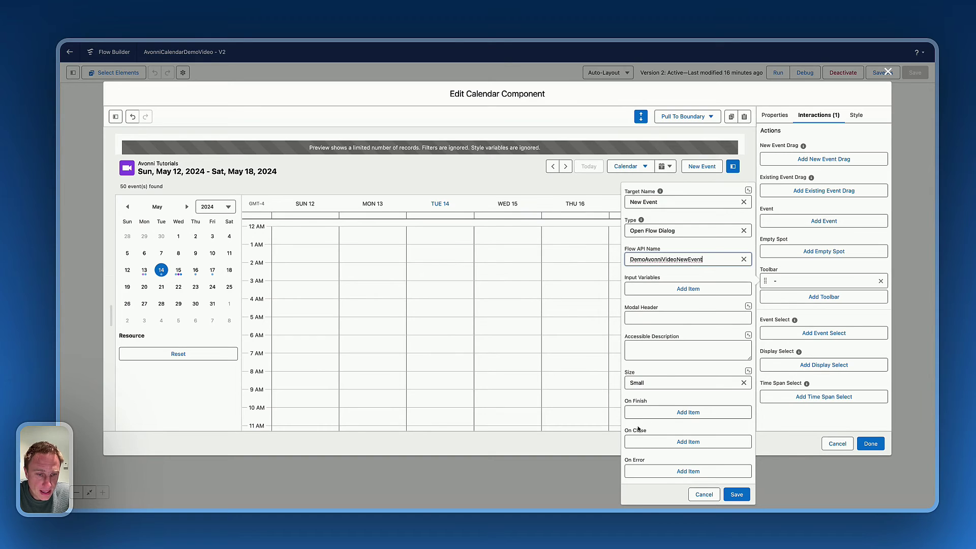
pyautogui.tripleClick(646, 401)
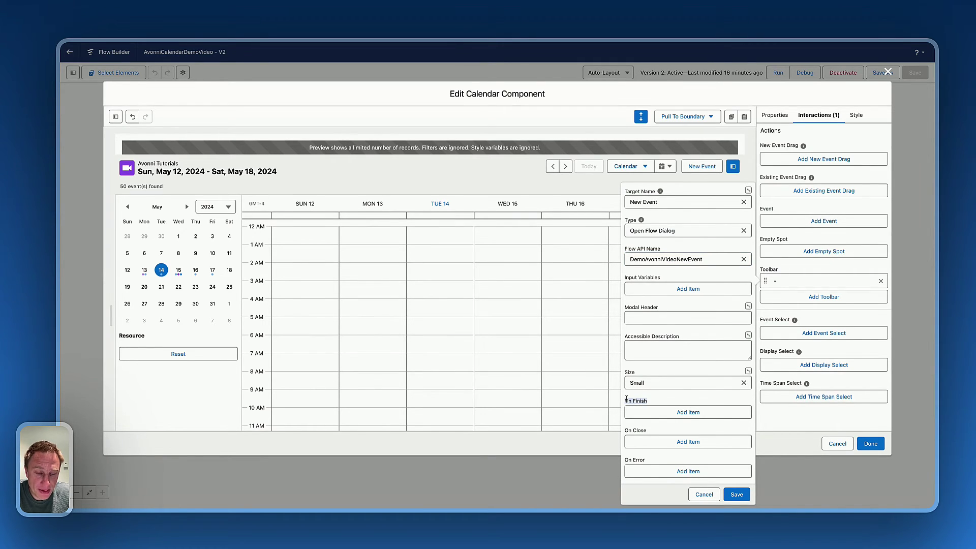
# Add an On Finish action that refreshes the calendar query
pyautogui.click(655, 415)
pyautogui.click(671, 374)
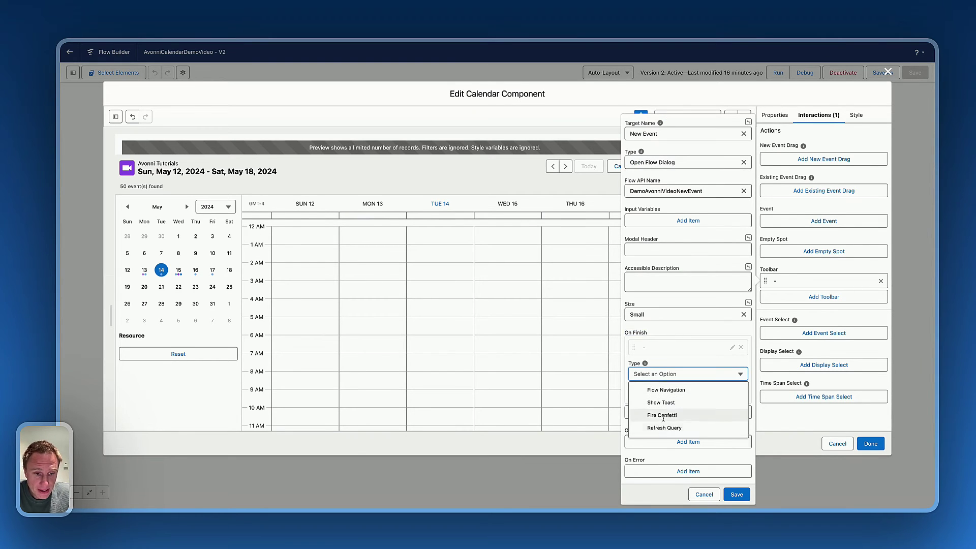
pyautogui.click(663, 431)
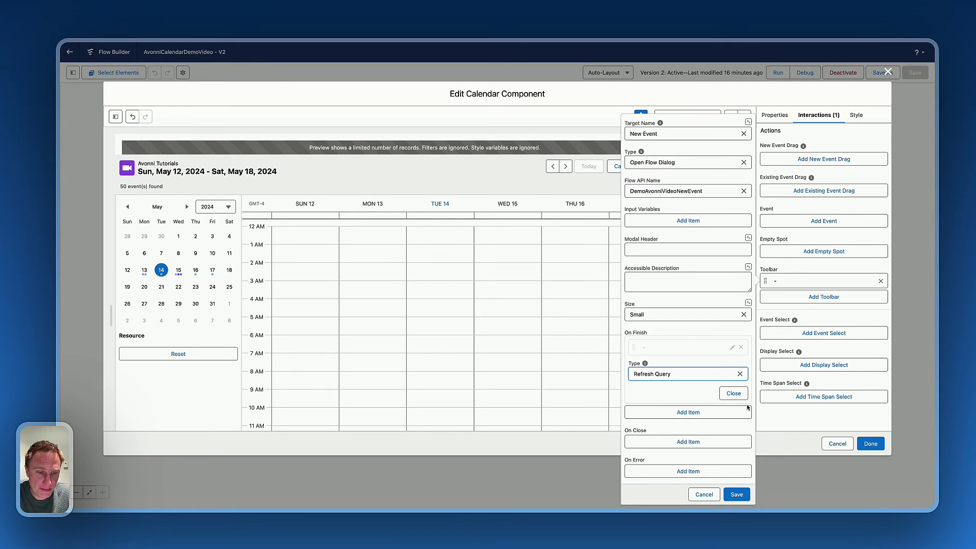
pyautogui.click(734, 394)
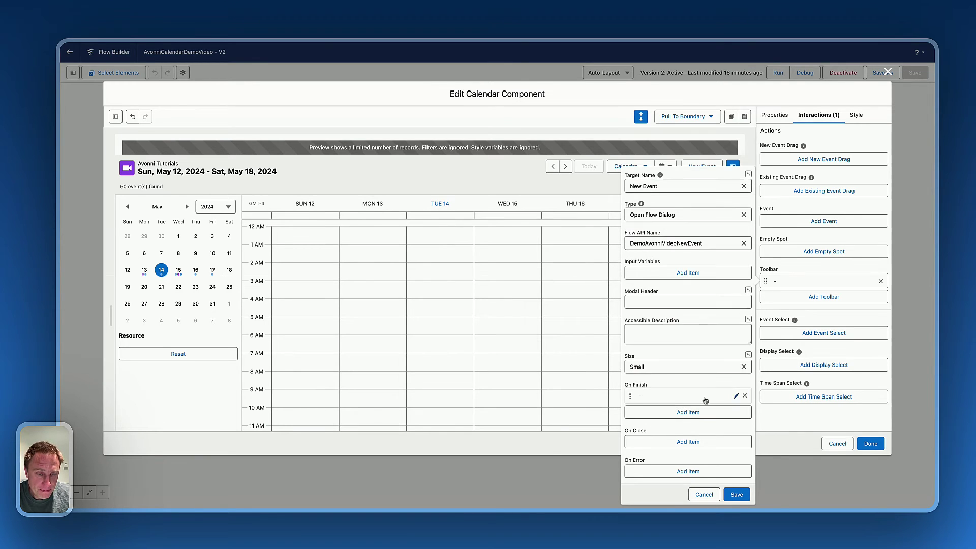
# Add a Success toast titled 'Event Created' with message 'Thank you', and save the interaction
pyautogui.click(658, 414)
pyautogui.click(661, 375)
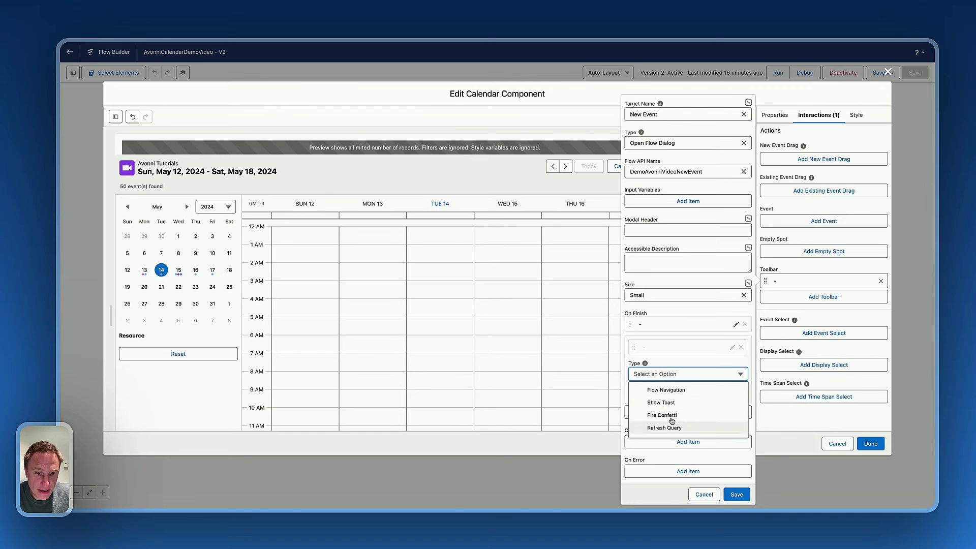
pyautogui.click(665, 403)
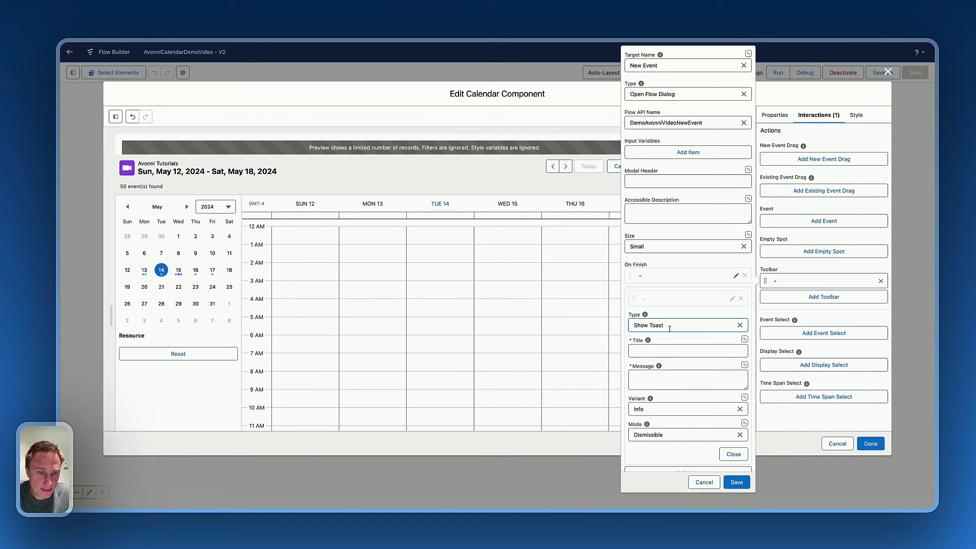
pyautogui.click(656, 352)
pyautogui.write('Event C')
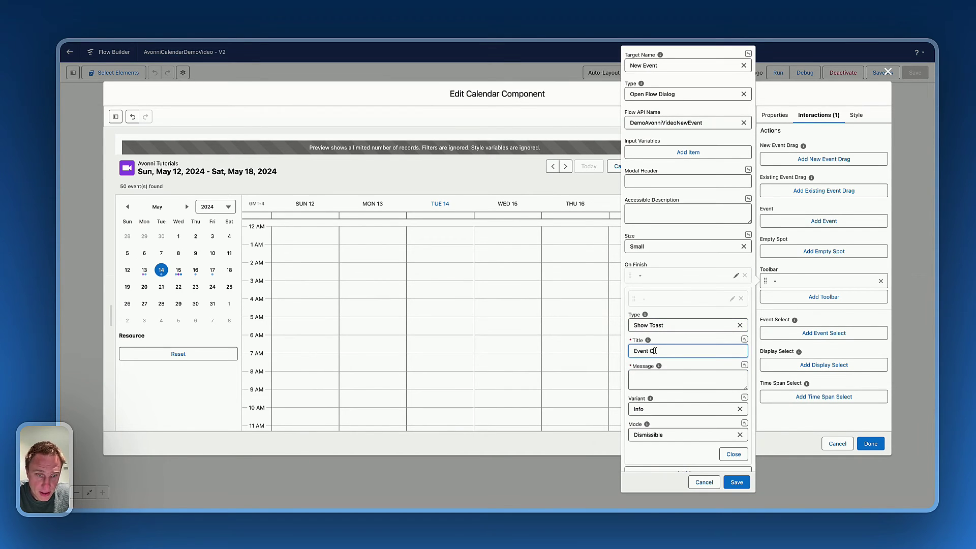
pyautogui.write('reated')
pyautogui.click(640, 378)
pyautogui.write('Th')
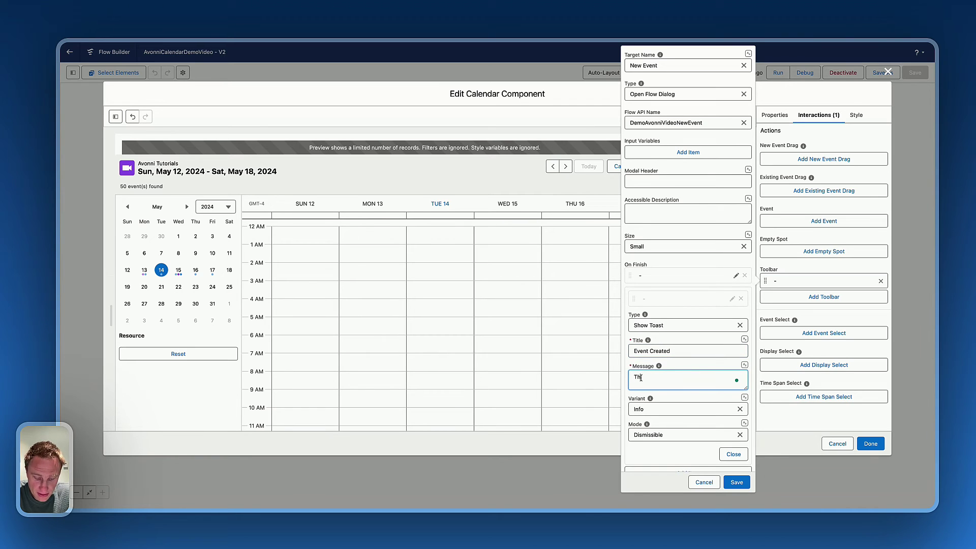
pyautogui.write('ank you')
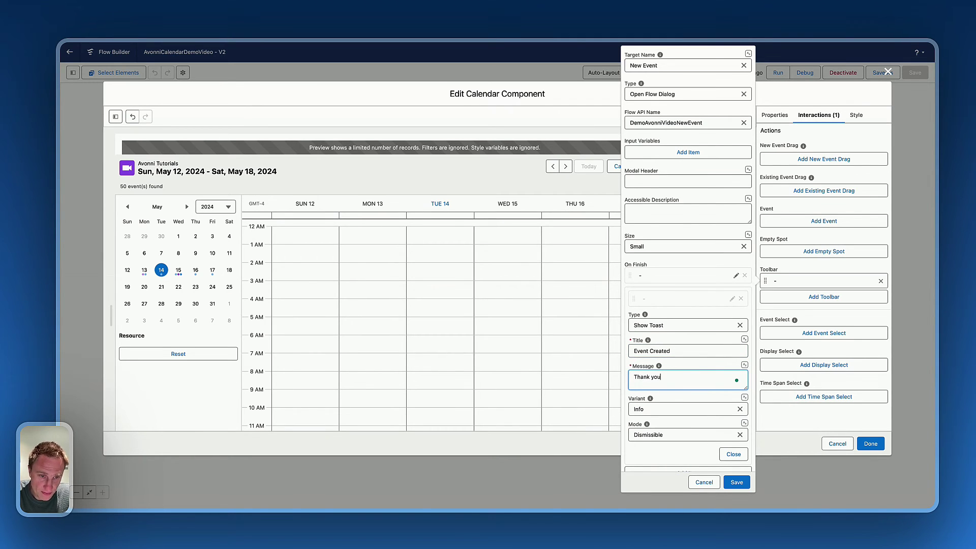
pyautogui.click(661, 410)
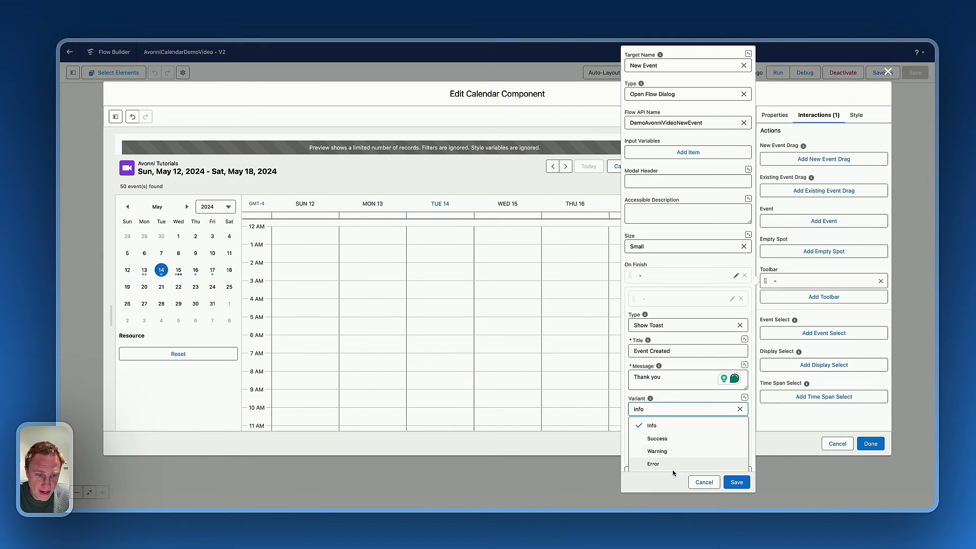
pyautogui.click(667, 442)
pyautogui.click(737, 483)
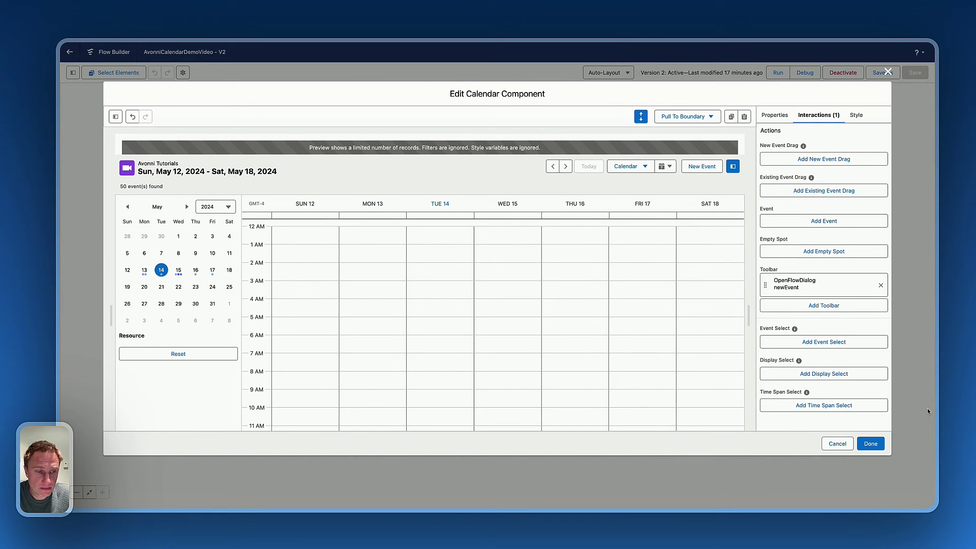
# Close the component and screen editors, save the flow as version 3, and activate it
pyautogui.click(870, 443)
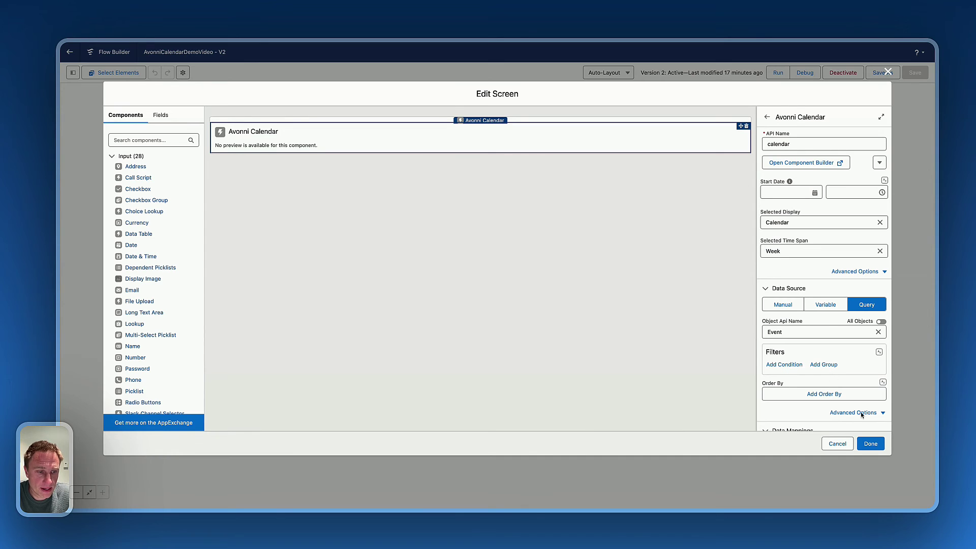
pyautogui.click(870, 443)
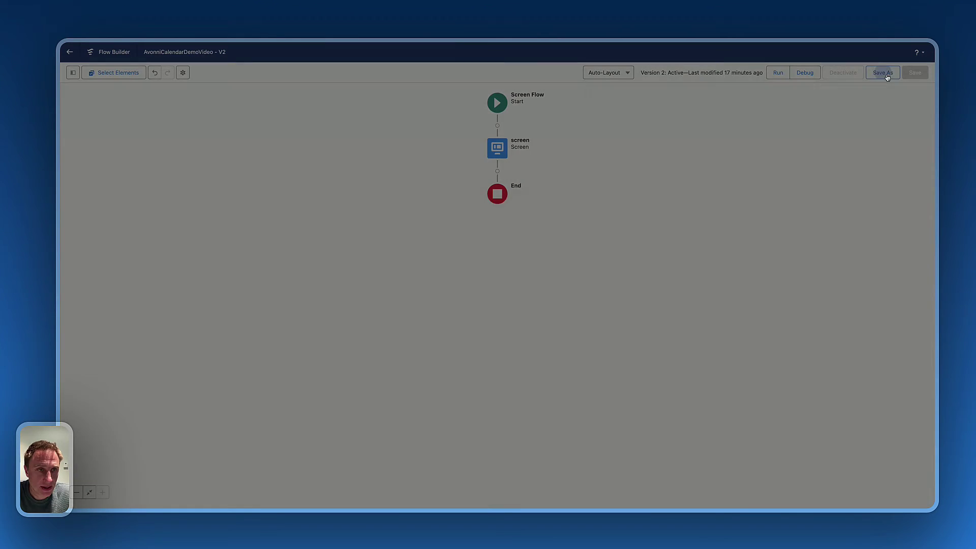
pyautogui.click(658, 334)
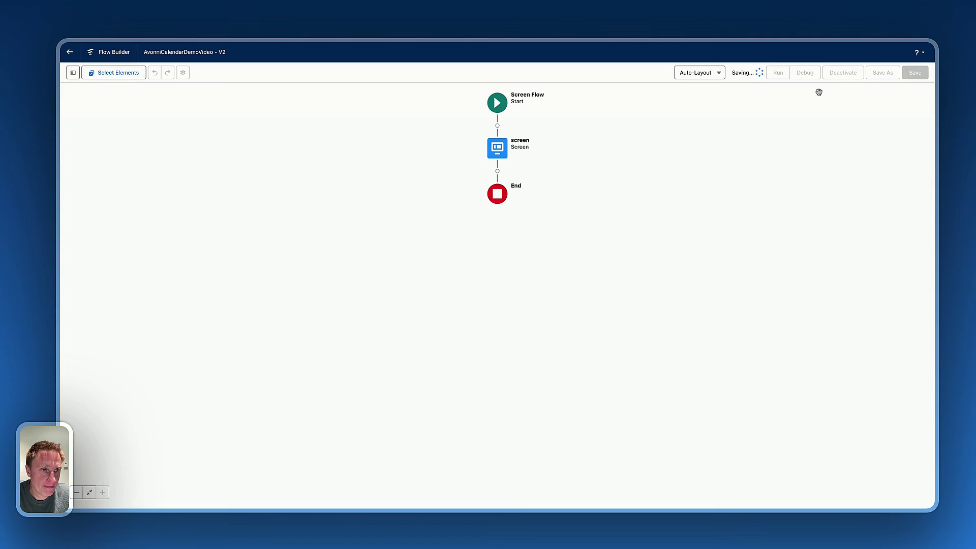
pyautogui.click(839, 74)
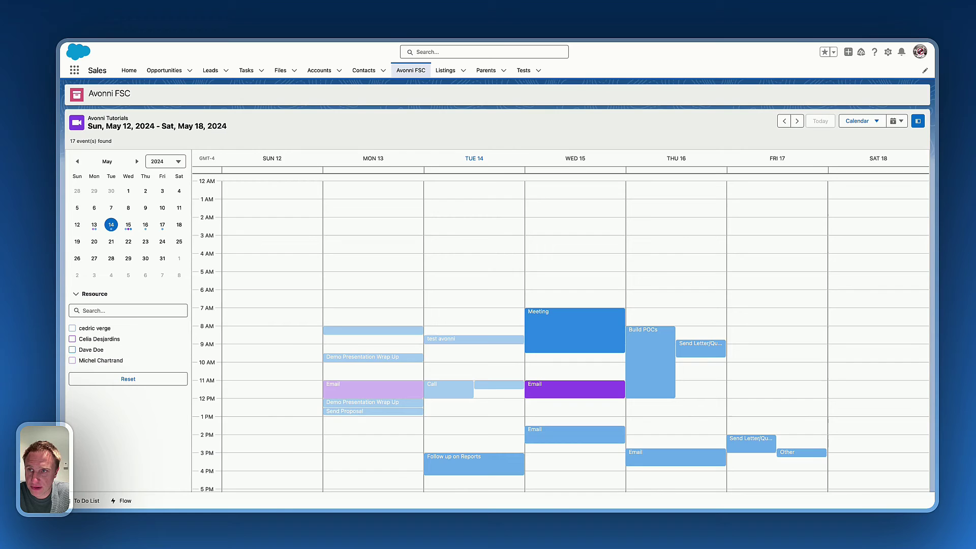
# Reload the Avonni FSC page, try the New Event button, and close the Create a meeting dialog
pyautogui.press('super+r')
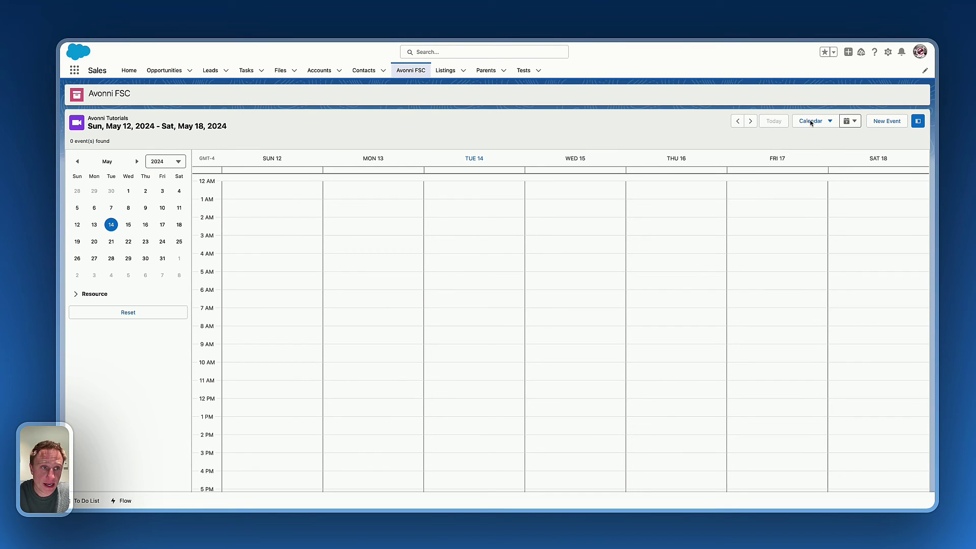
pyautogui.click(884, 123)
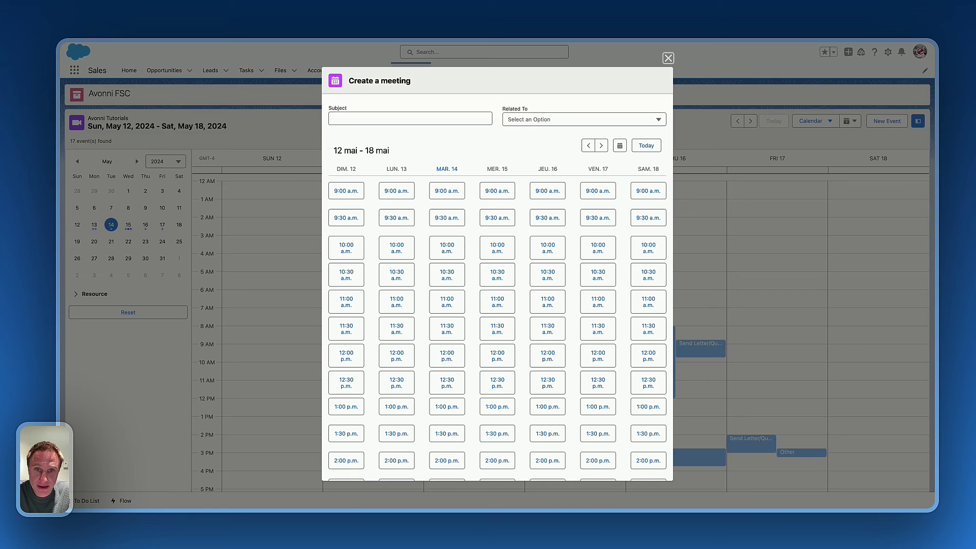
pyautogui.click(668, 58)
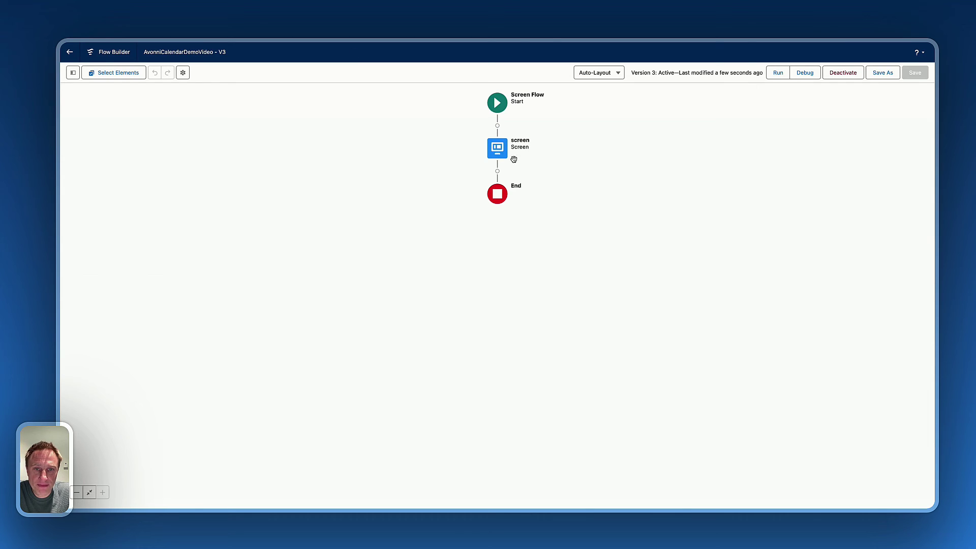
# Change the calendar's newEvent toolbar action to open its flow dialog at Medium size
pyautogui.click(499, 147)
pyautogui.click(433, 225)
pyautogui.click(380, 148)
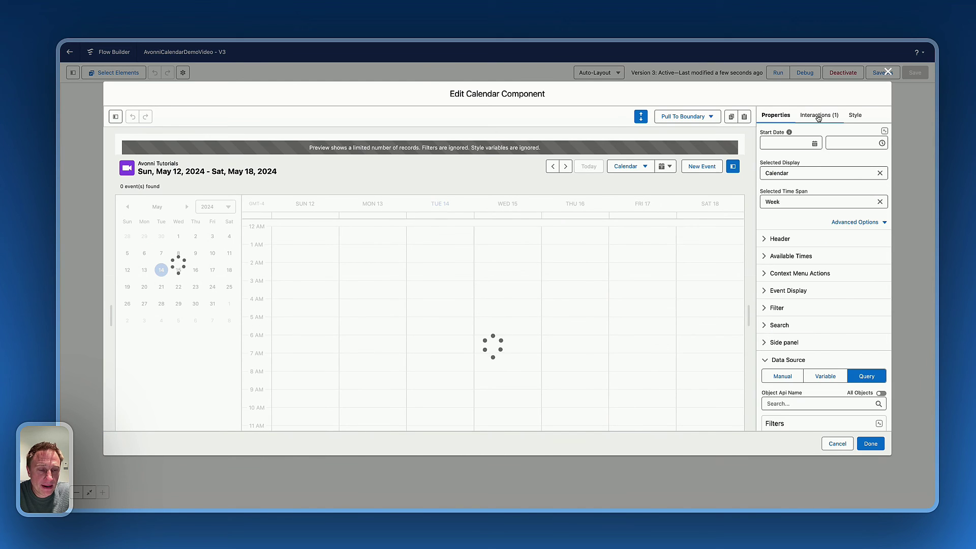
pyautogui.click(818, 116)
pyautogui.click(793, 283)
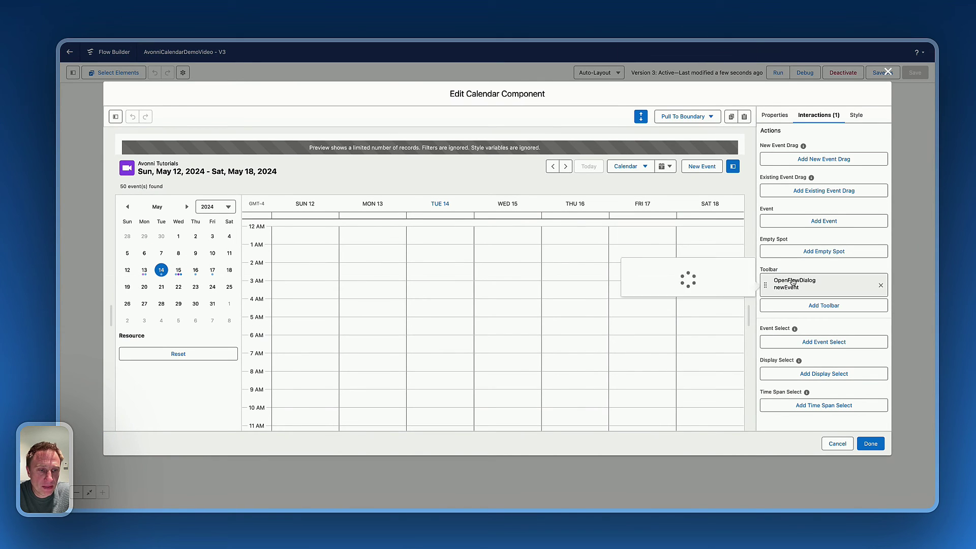
pyautogui.click(649, 348)
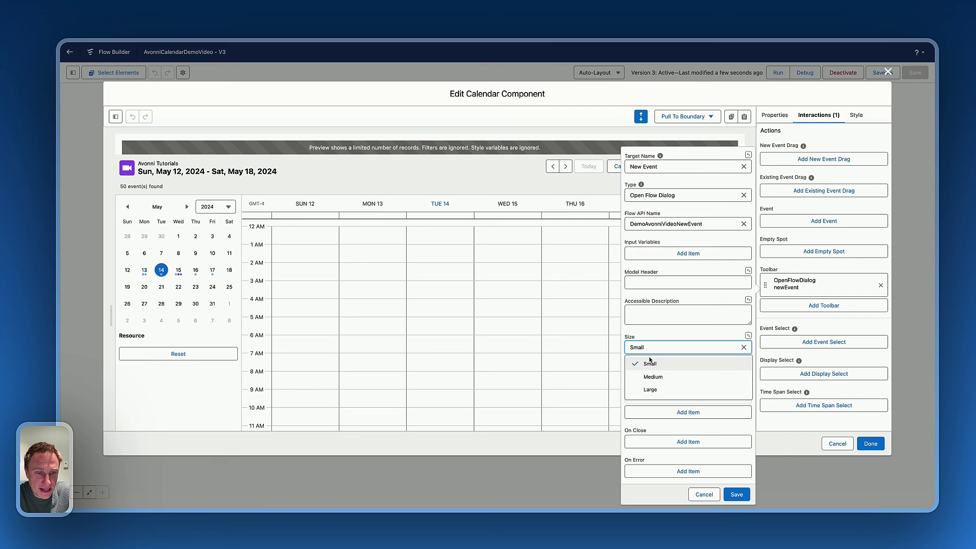
pyautogui.click(653, 378)
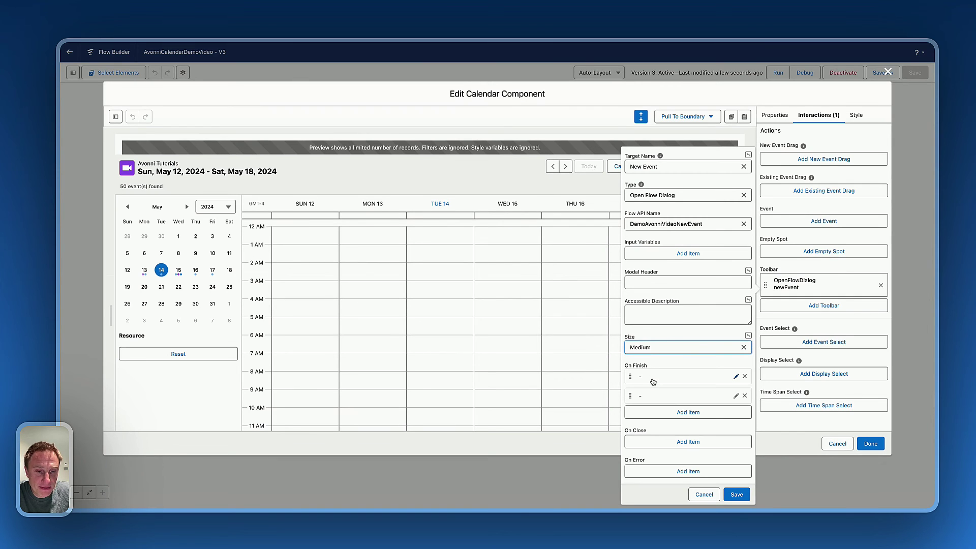
pyautogui.click(744, 494)
# Close the editors, save the flow as version 4, and activate it
pyautogui.click(870, 443)
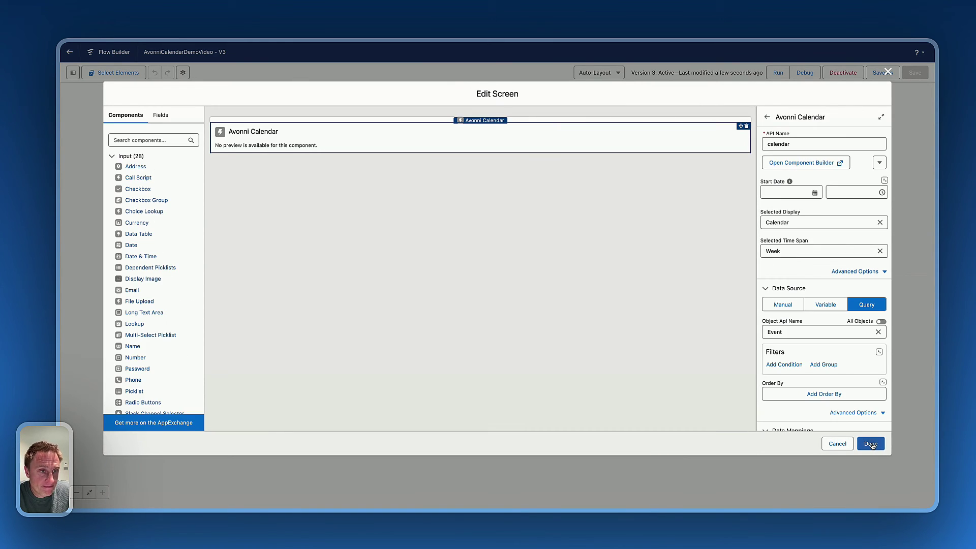
pyautogui.click(870, 444)
pyautogui.click(880, 76)
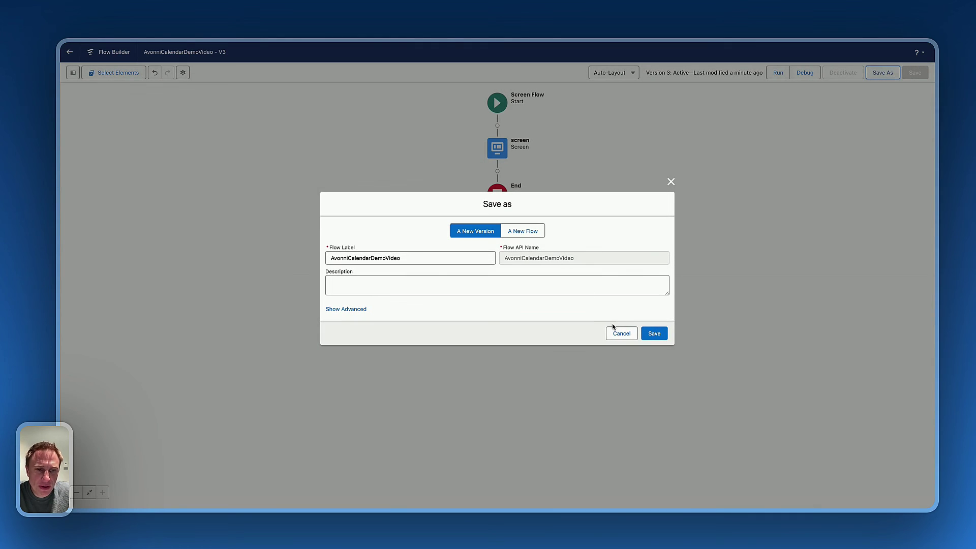
pyautogui.click(653, 333)
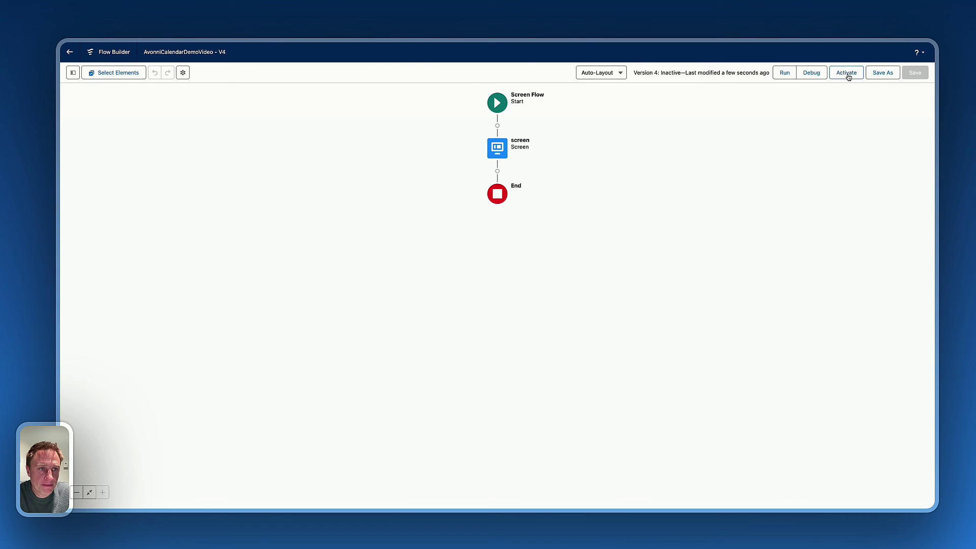
pyautogui.click(844, 73)
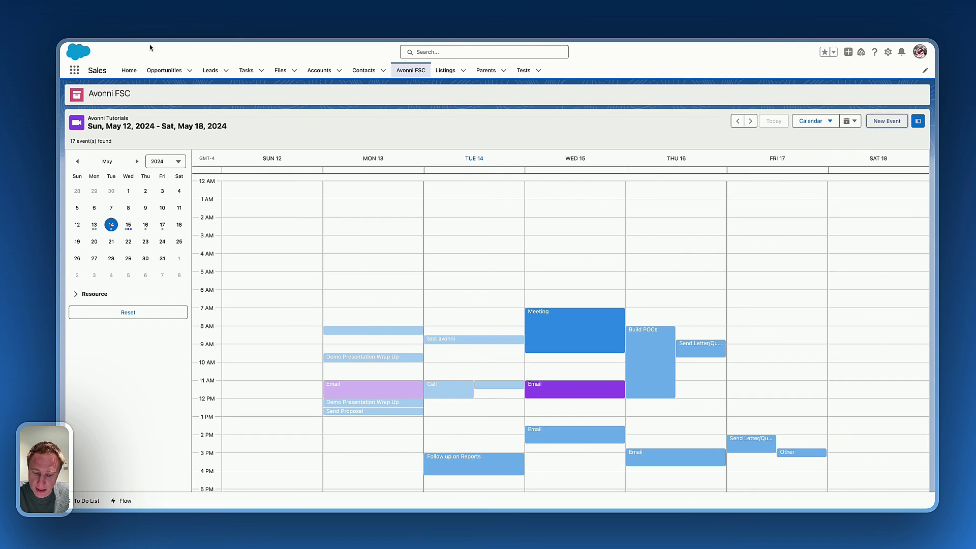
# Reload the calendar, launch New Event, and enter the subject 'Demo Avonni Video Test'
pyautogui.press('super+r')
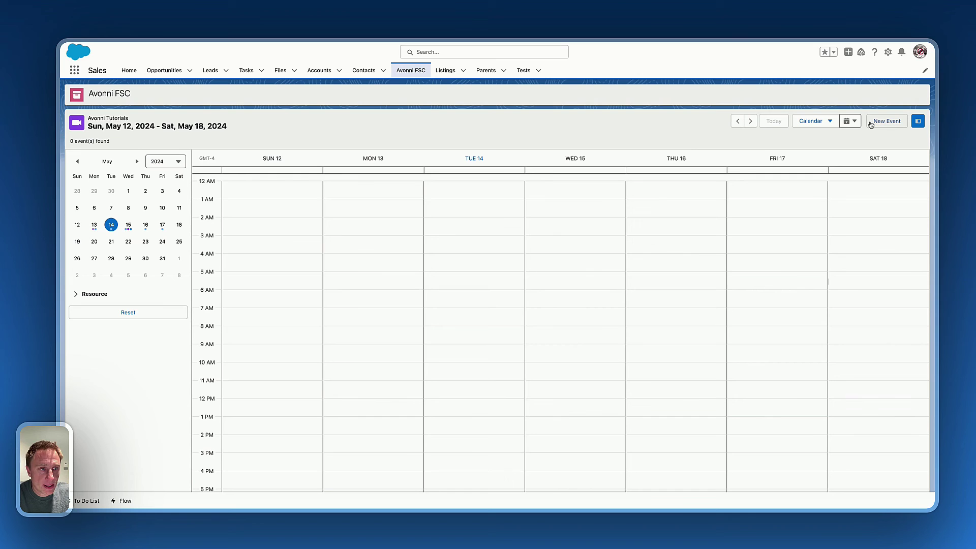
pyautogui.click(614, 170)
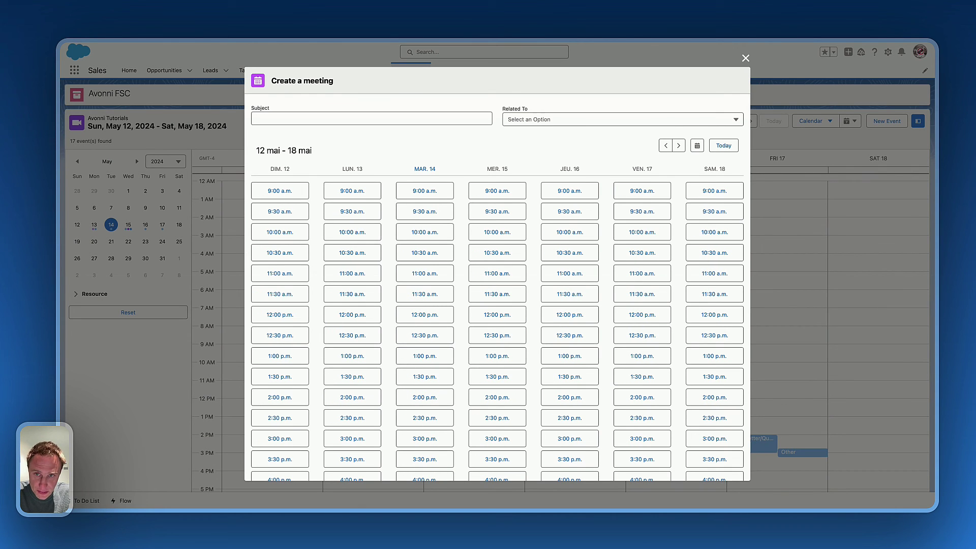
pyautogui.click(326, 117)
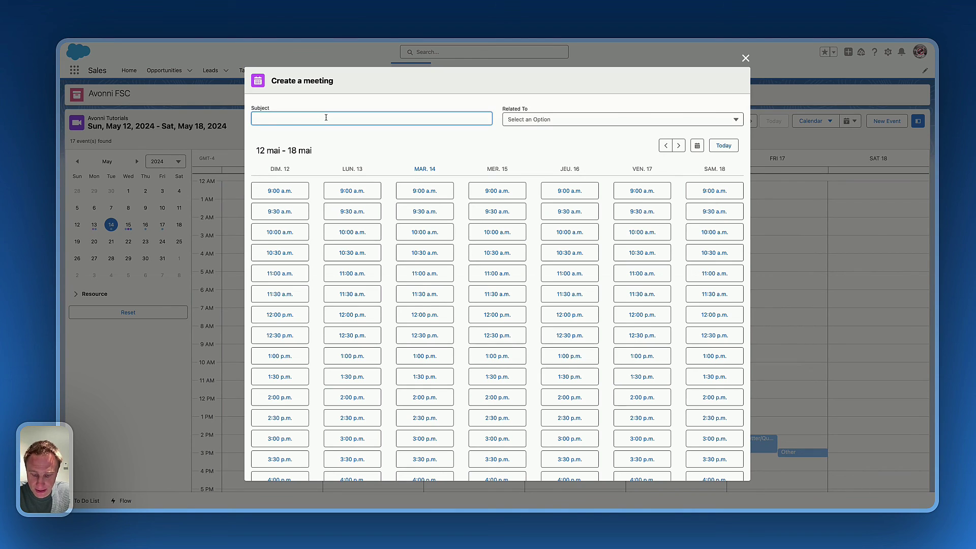
pyautogui.write('Demo Avonni')
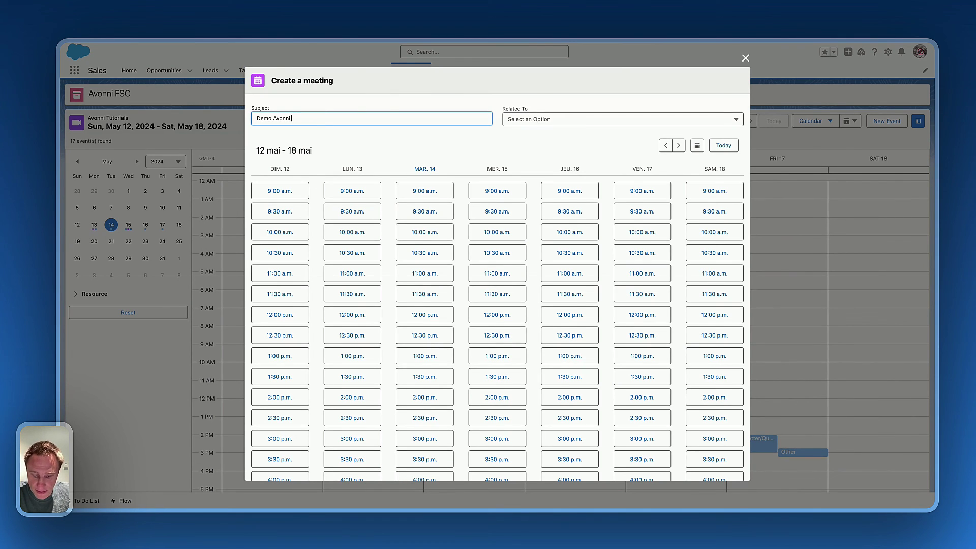
pyautogui.write('Video Test')
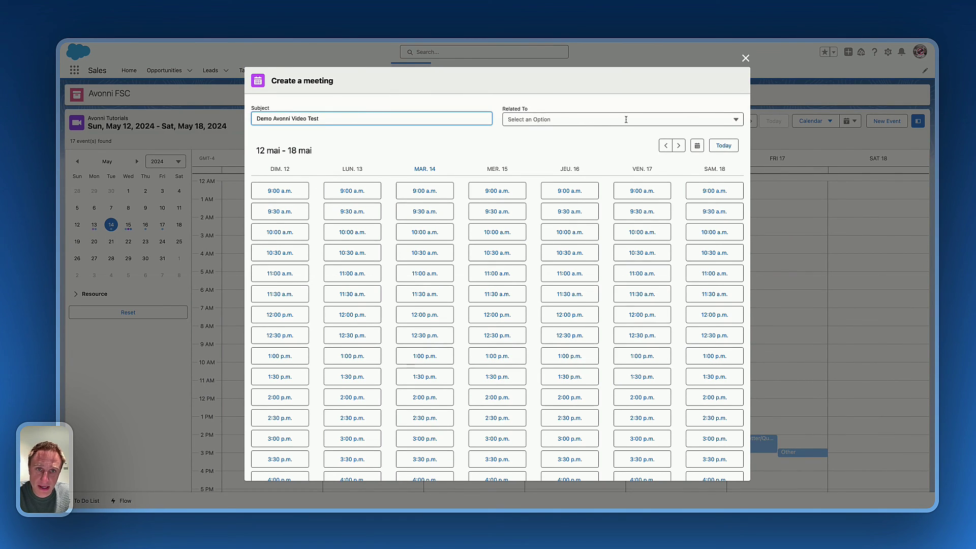
# Relate the meeting to salesforce.com - 500 Widgets, pick Tue 14 at 4:00 p.m., and create it
pyautogui.click(626, 120)
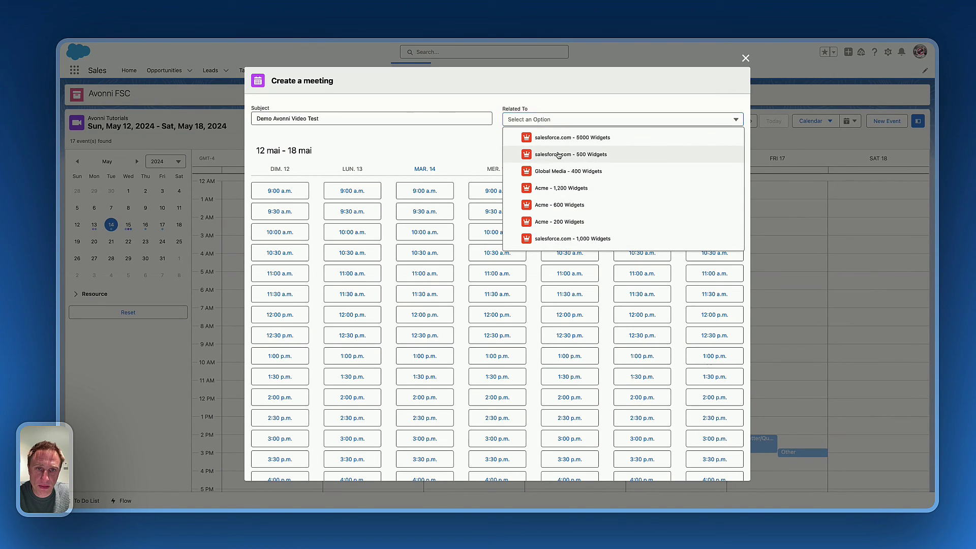
pyautogui.click(558, 155)
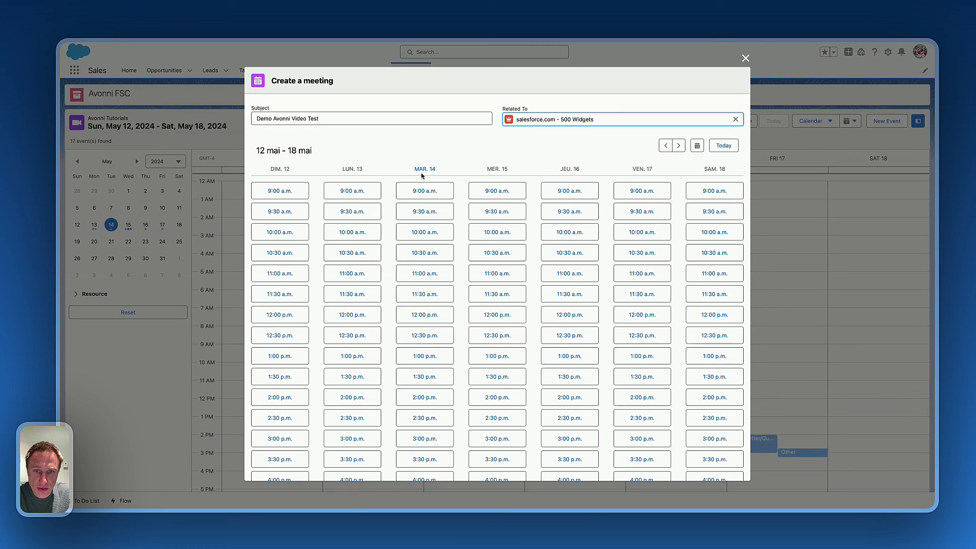
pyautogui.scroll(-2, 422, 379)
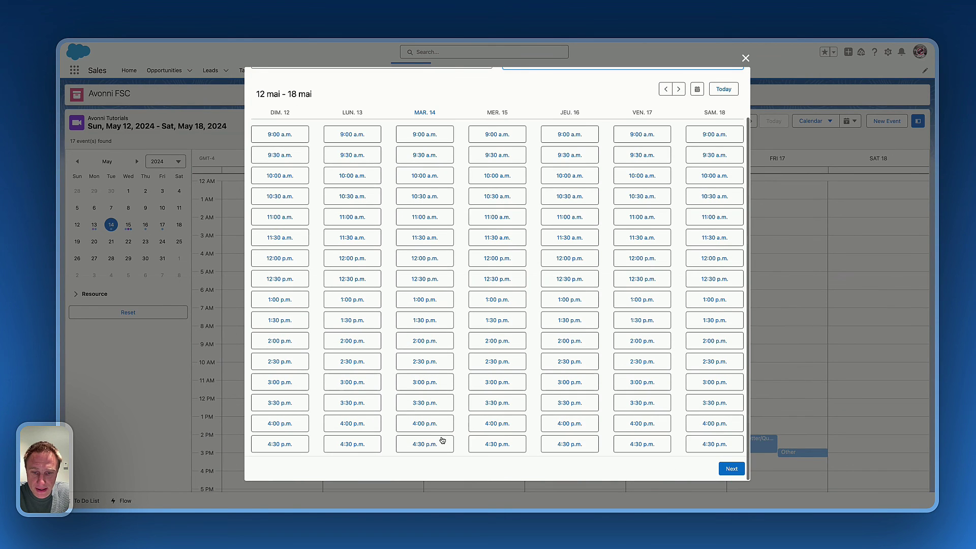
pyautogui.click(422, 425)
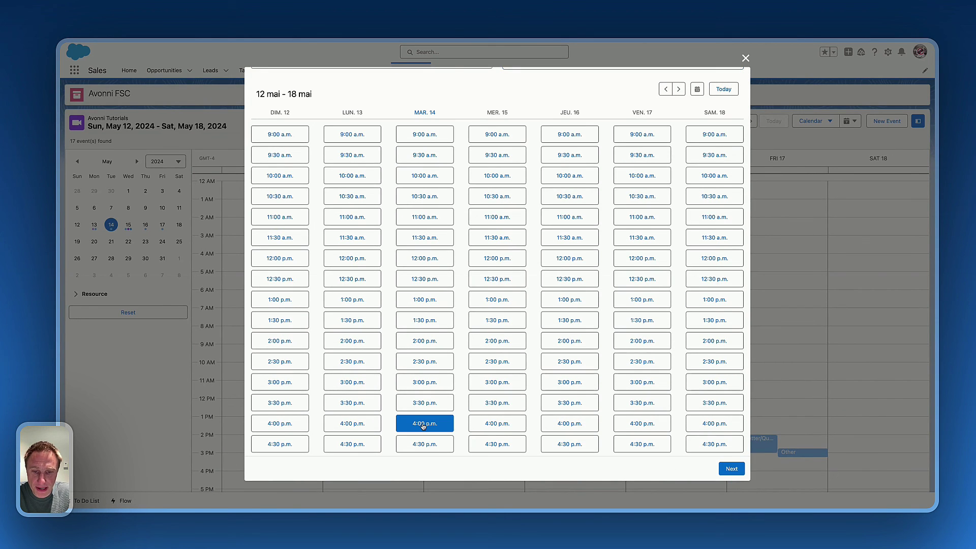
pyautogui.click(733, 470)
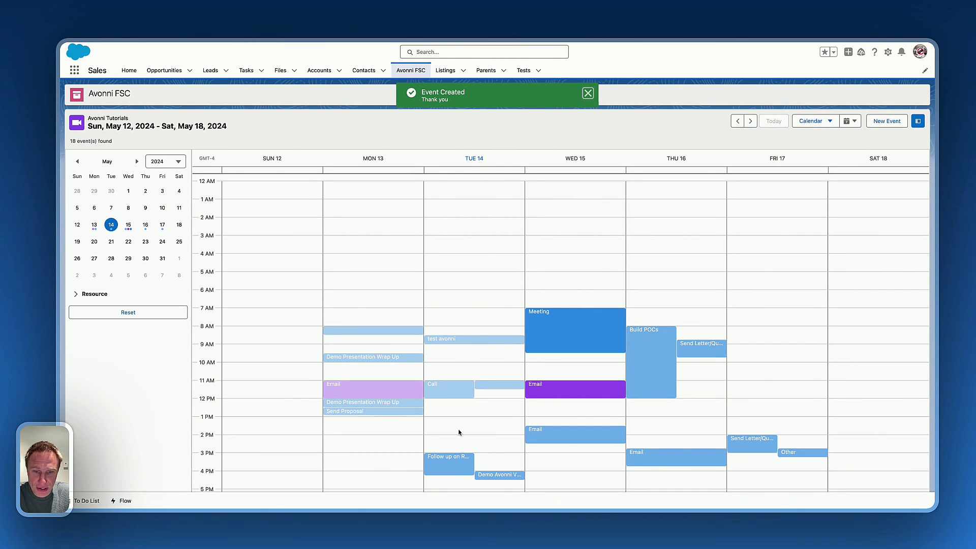
pyautogui.scroll(-3, 489, 451)
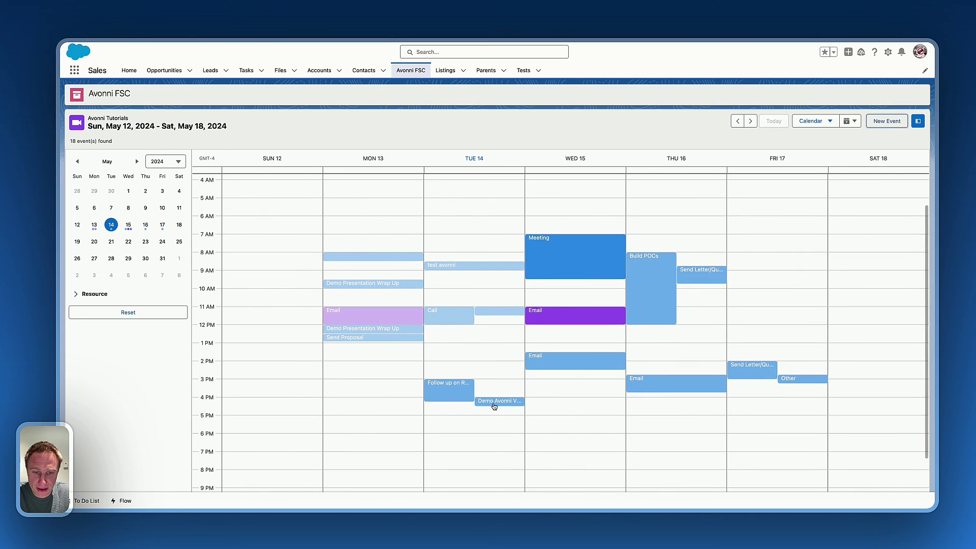
pyautogui.moveTo(495, 404)
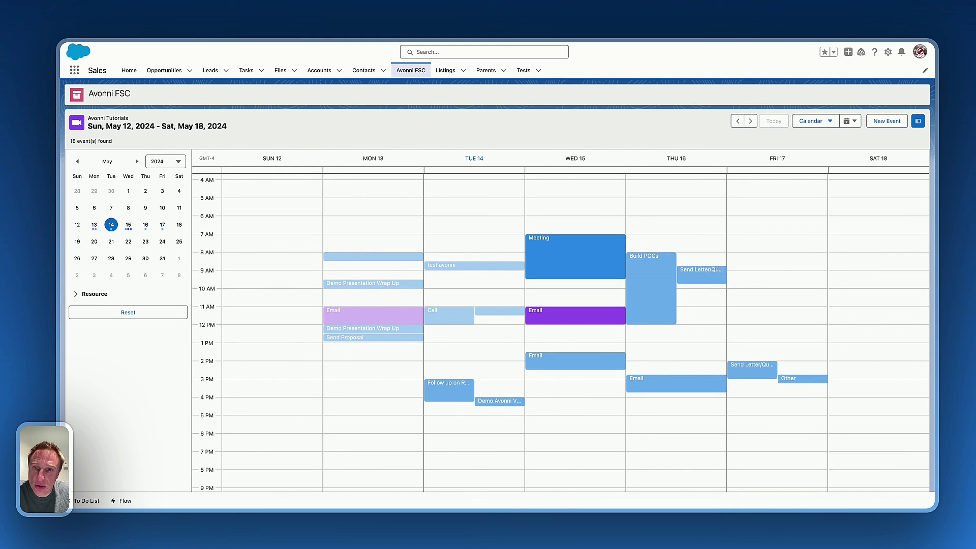
pyautogui.moveTo(465, 312)
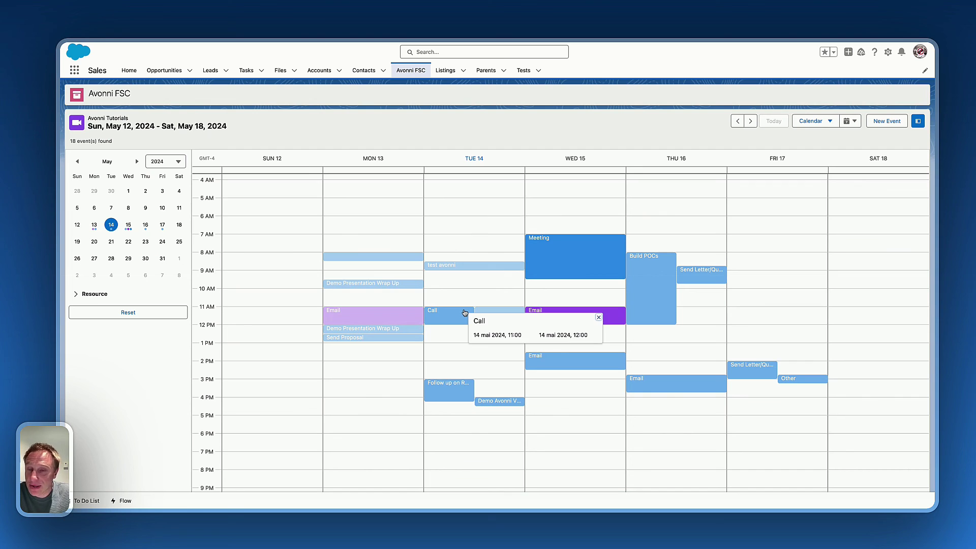